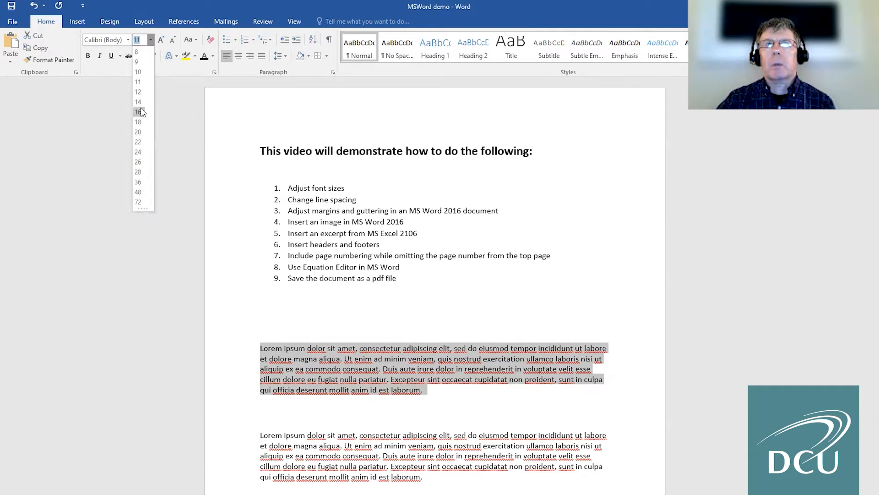
Set the font size of the first Lorem ipsum paragraph to 16
left_click(139, 112)
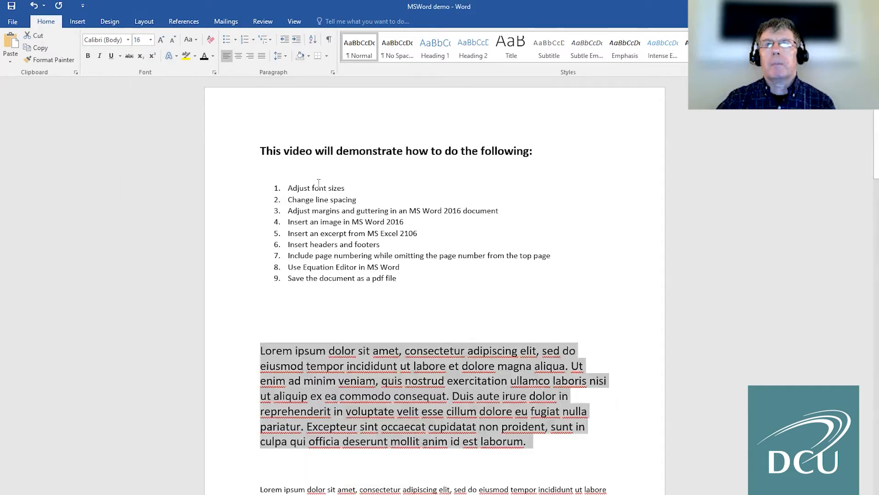
left_click(512, 236)
scroll(512, 236, "down", 5)
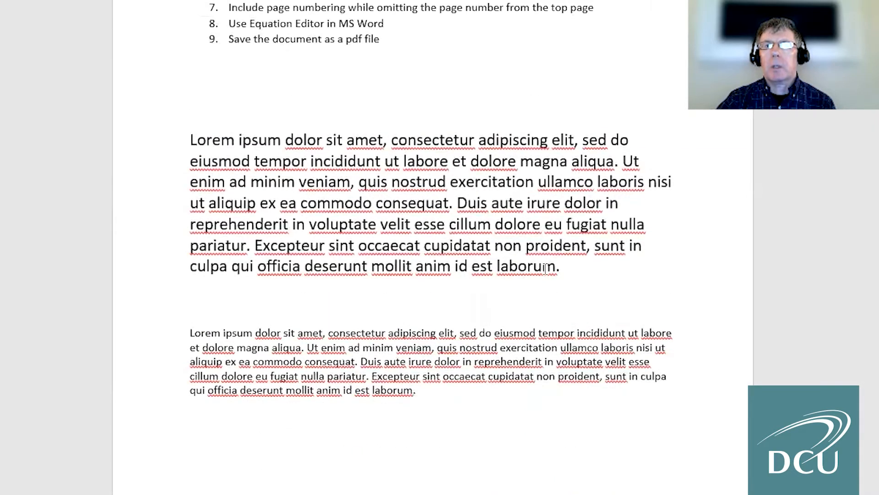
Change the font of the entire first Lorem ipsum paragraph to Berlin Sans FB Demi
left_click_drag(560, 267, 191, 143)
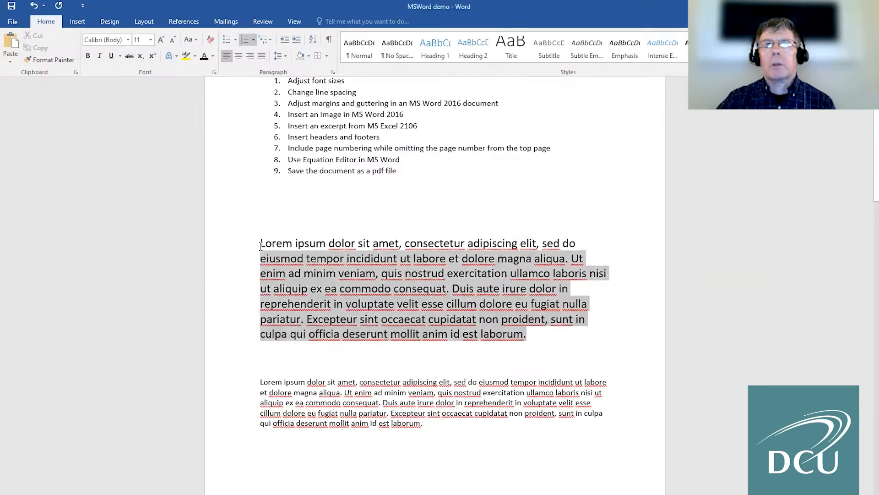
left_click_drag(261, 246, 260, 242)
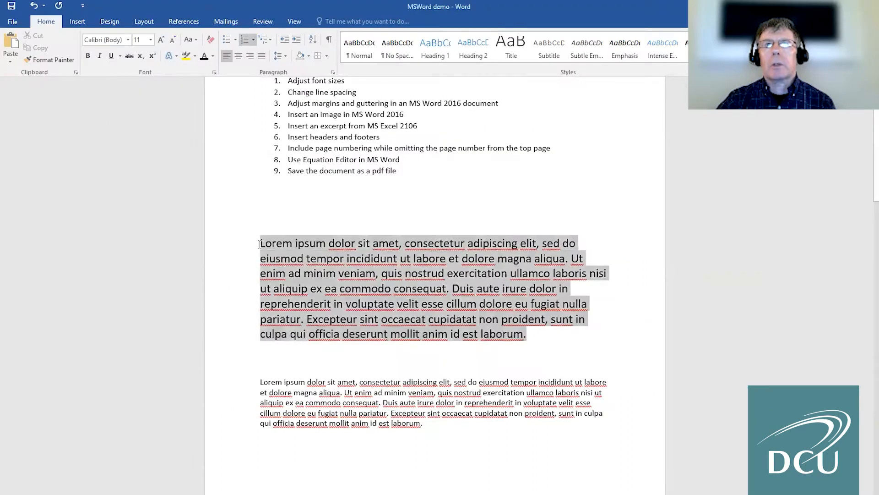
left_click(129, 41)
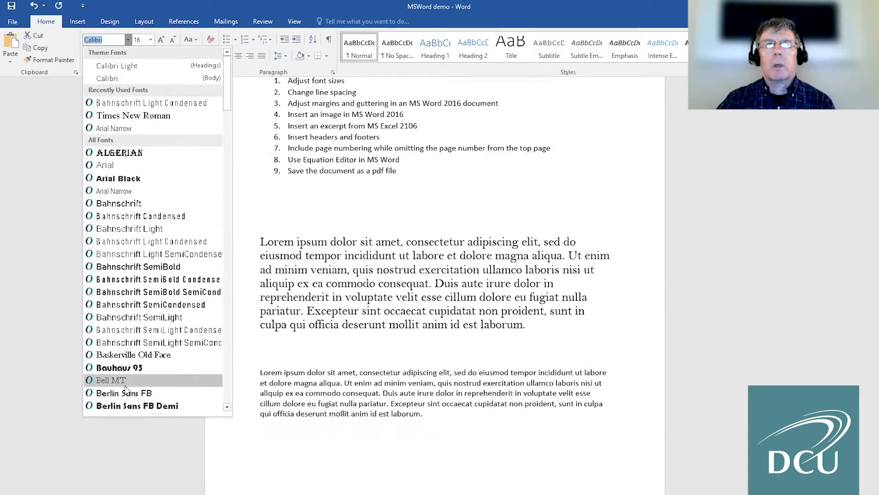
left_click(139, 409)
left_click(358, 348)
Undo the font and font size changes on the first Lorem ipsum paragraph
key("ctrl+z")
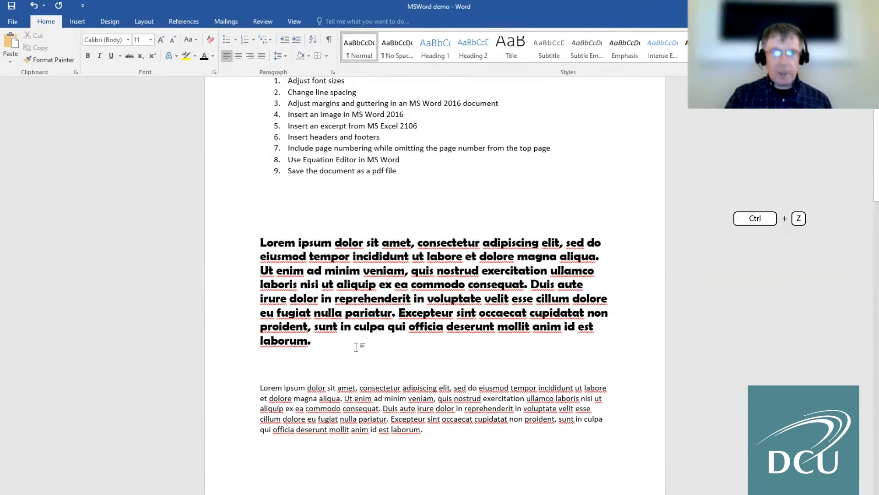
key("ctrl+z")
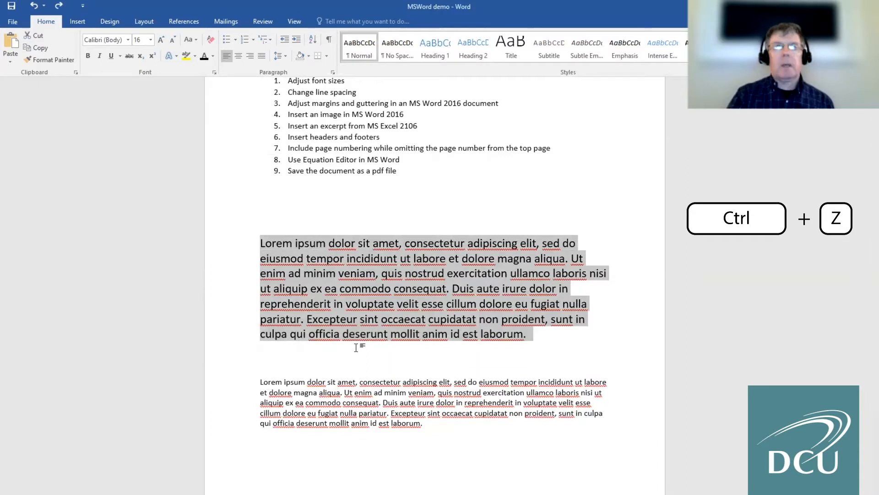
key("ctrl+z")
left_click(438, 288)
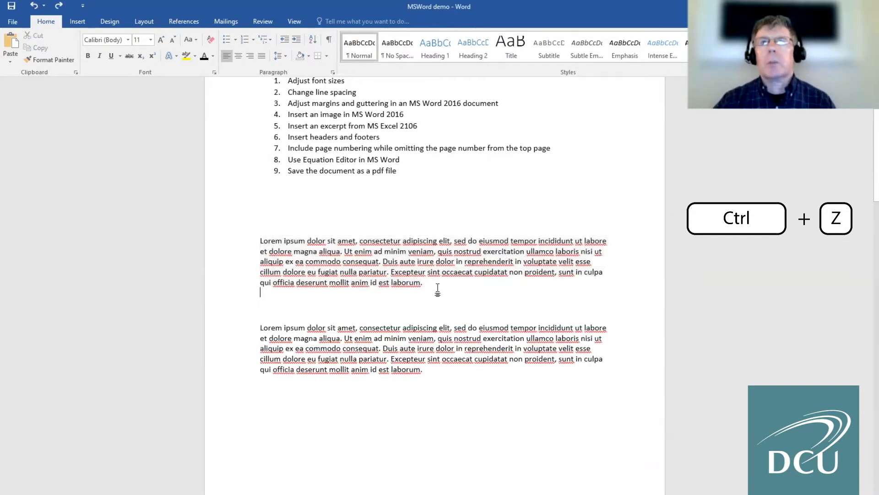
left_click_drag(438, 289, 264, 236)
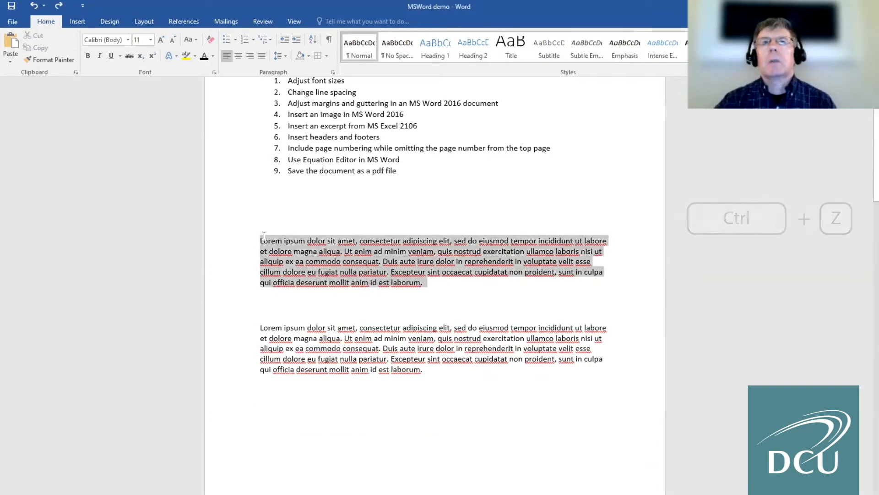
left_click(290, 250)
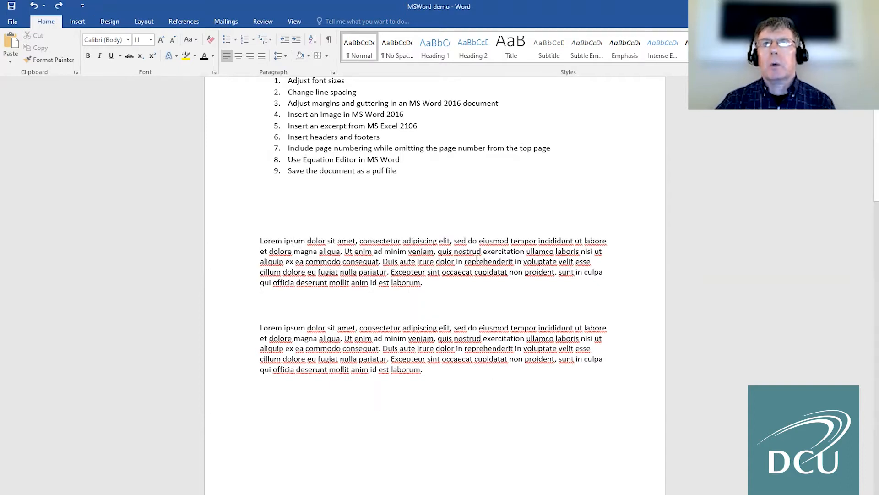
Strike through the first list item, "Adjust font sizes"
scroll(477, 259, "up", 2)
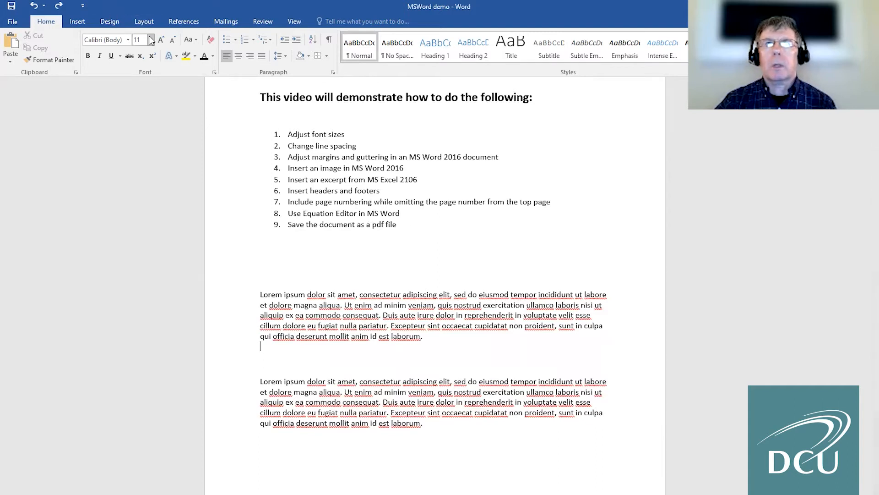
left_click(473, 214)
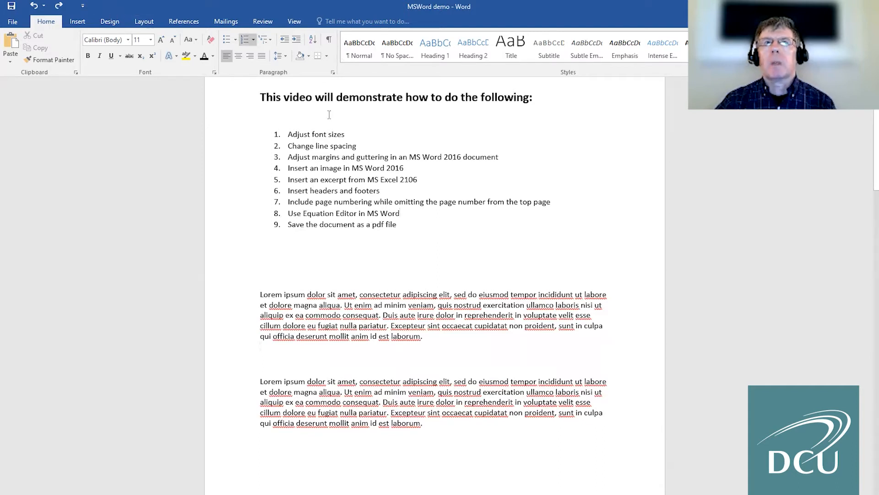
left_click_drag(355, 134, 285, 134)
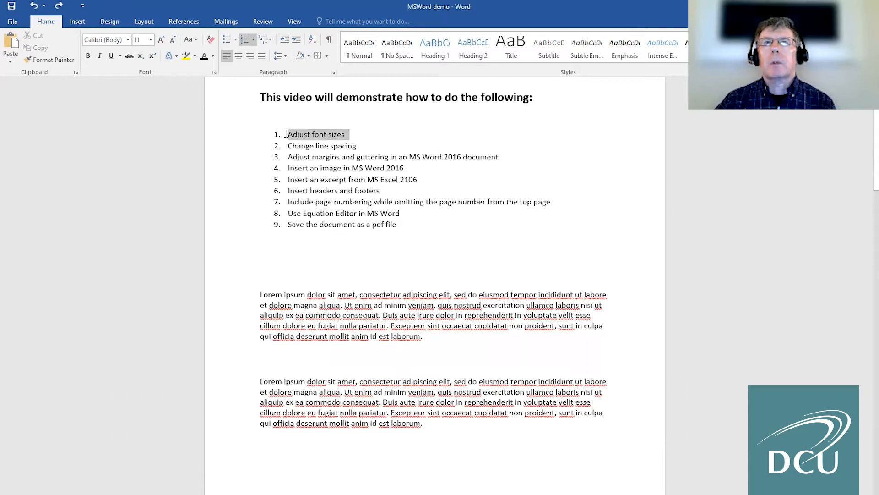
left_click(129, 55)
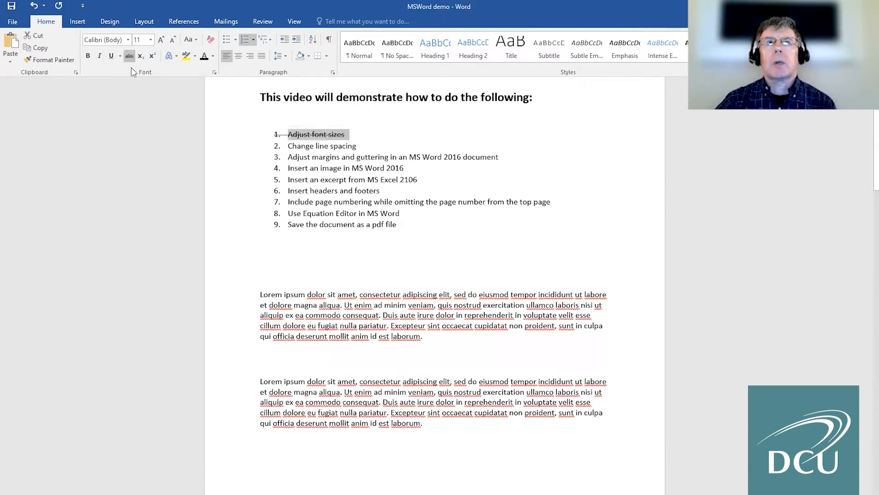
left_click(463, 224)
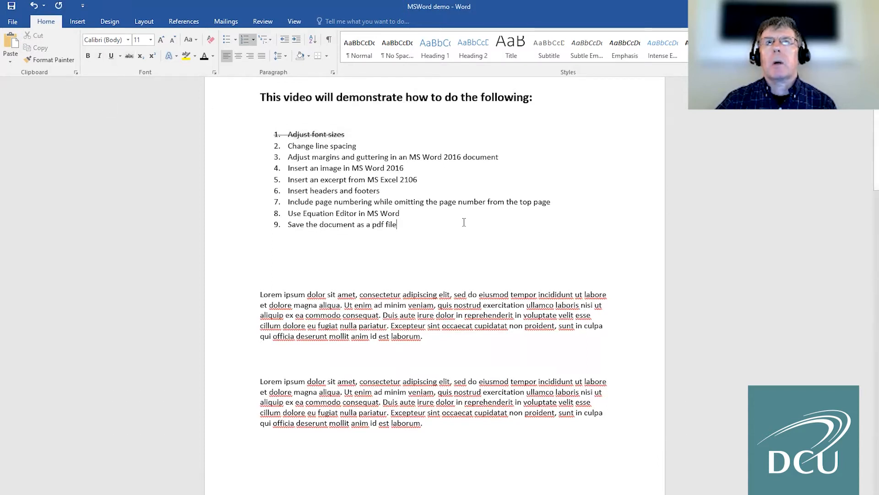
Set the line spacing of the first Lorem ipsum paragraph to Double in its paragraph settings
left_click_drag(432, 336, 261, 294)
left_click(475, 339)
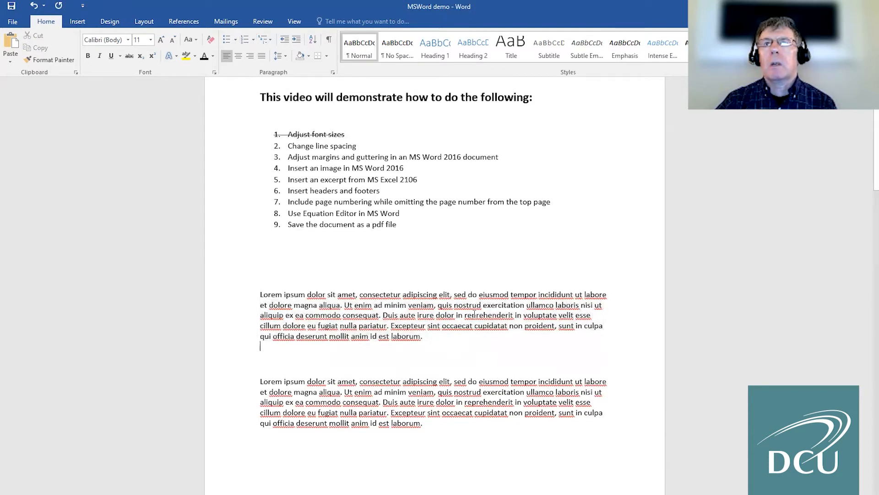
left_click_drag(436, 338, 264, 290)
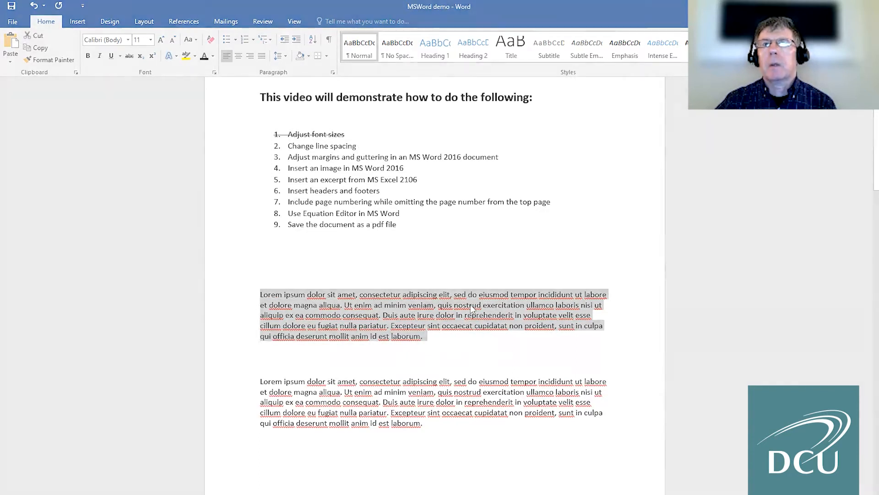
right_click(473, 308)
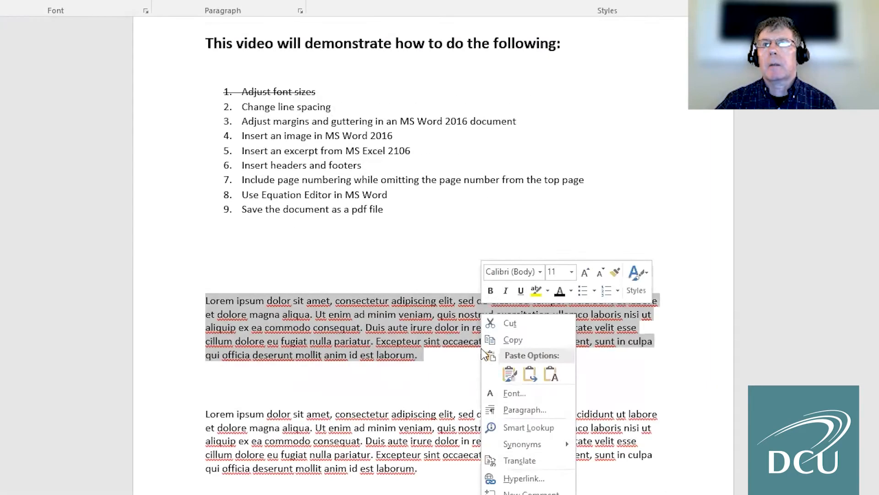
left_click(527, 409)
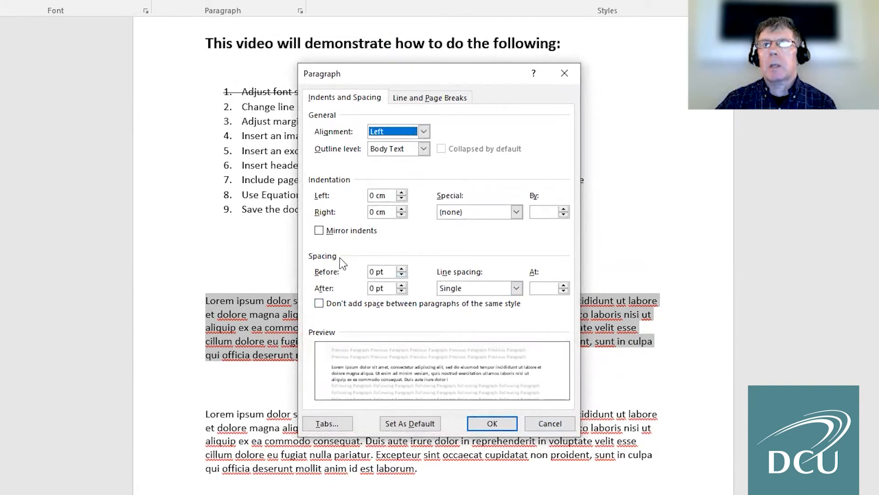
left_click(516, 289)
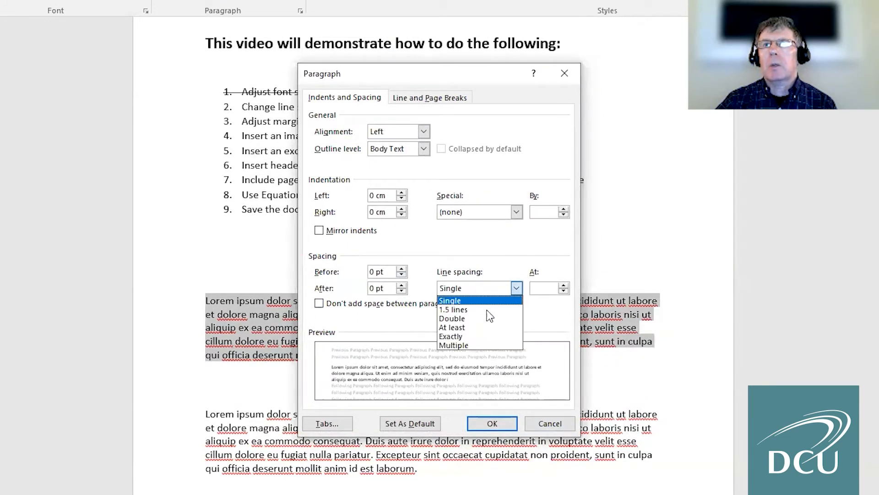
left_click(477, 318)
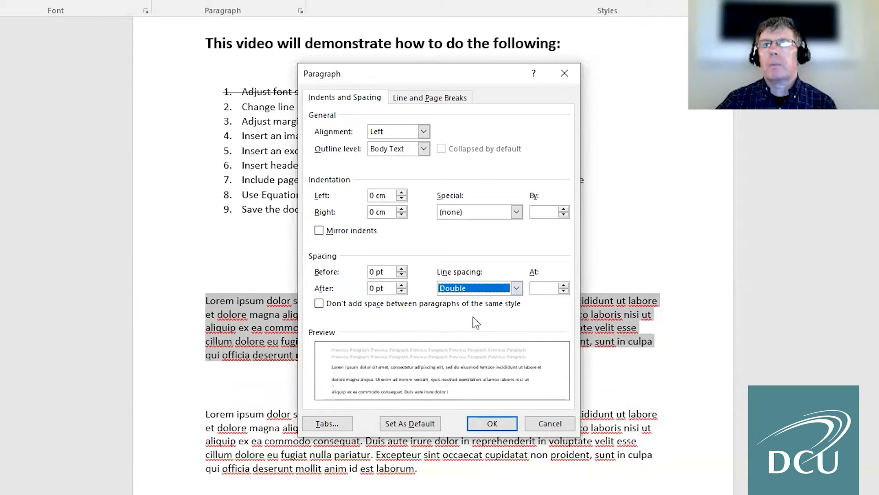
left_click(498, 423)
left_click(509, 433)
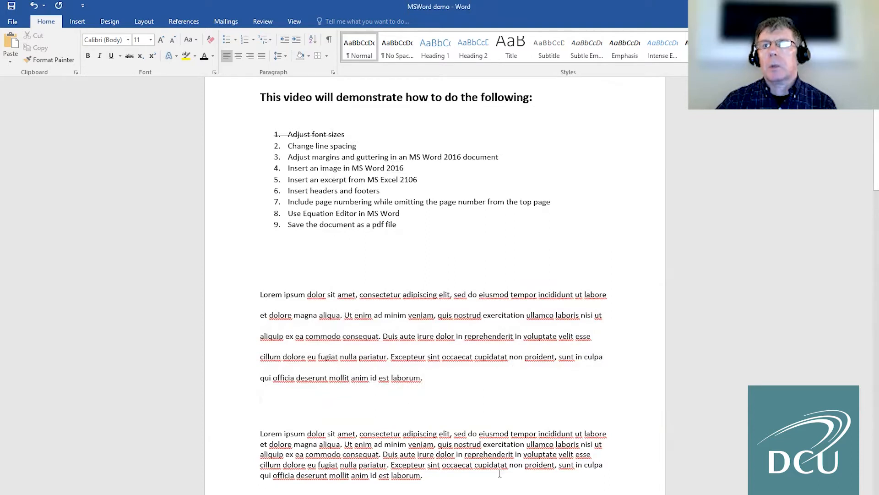
Undo the line spacing change on the first Lorem ipsum paragraph
left_click_drag(443, 379, 244, 290)
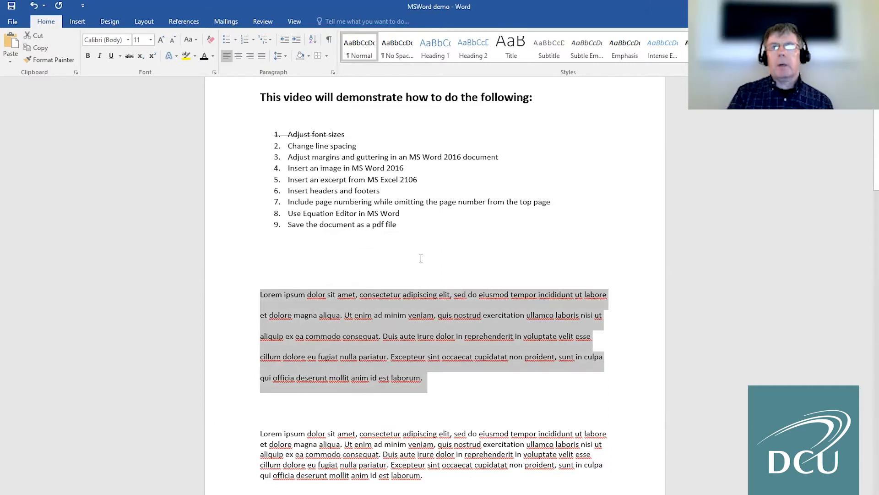
key("ctrl+z")
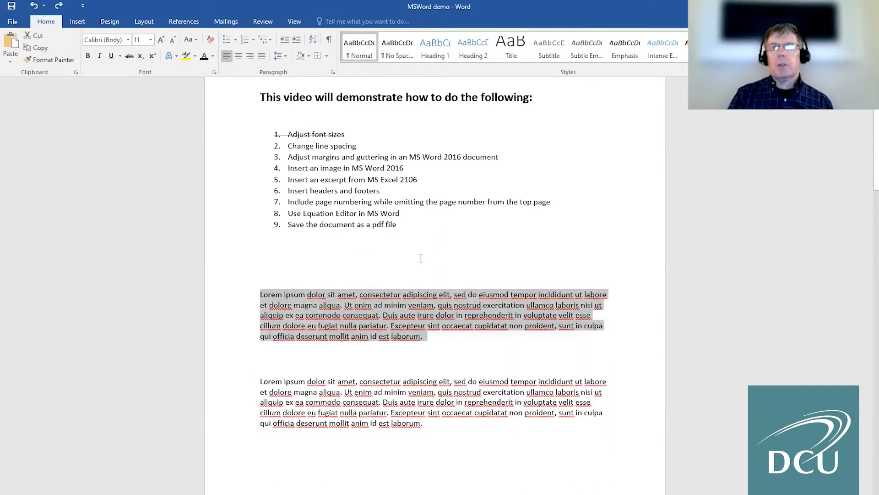
left_click(395, 360)
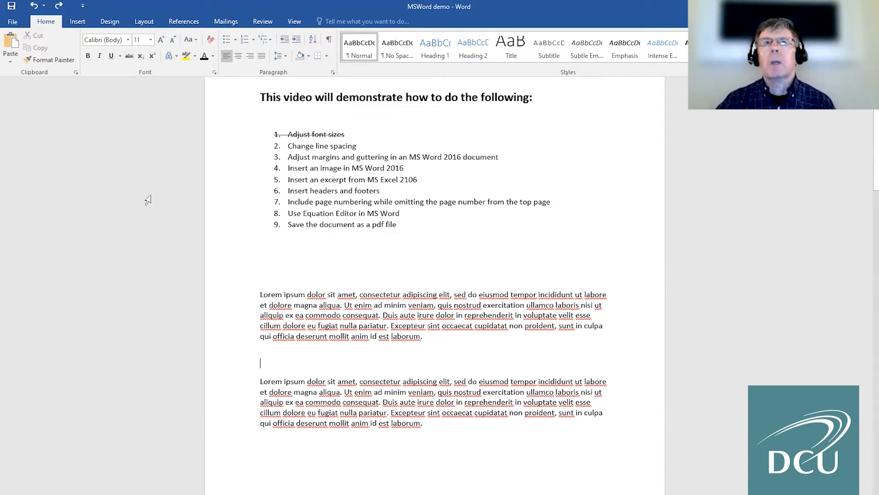
Strike through the second list item, "Change line spacing"
left_click_drag(361, 146, 288, 146)
left_click(129, 56)
left_click(335, 175)
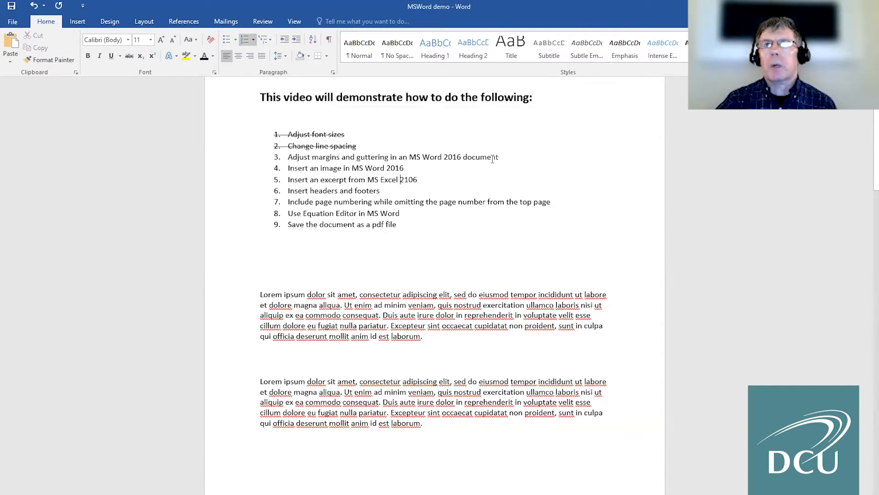
Make the words "margins" and "guttering" bold in the third list item
double_click(322, 158)
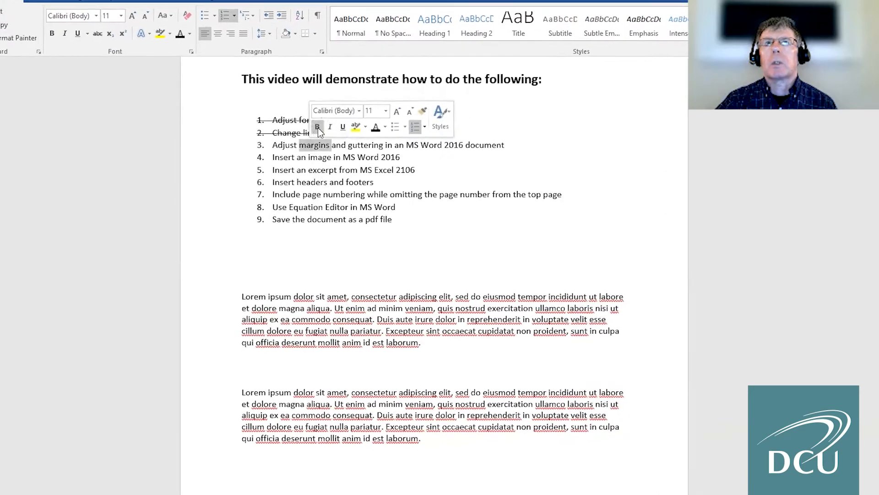
left_click(329, 140)
double_click(369, 134)
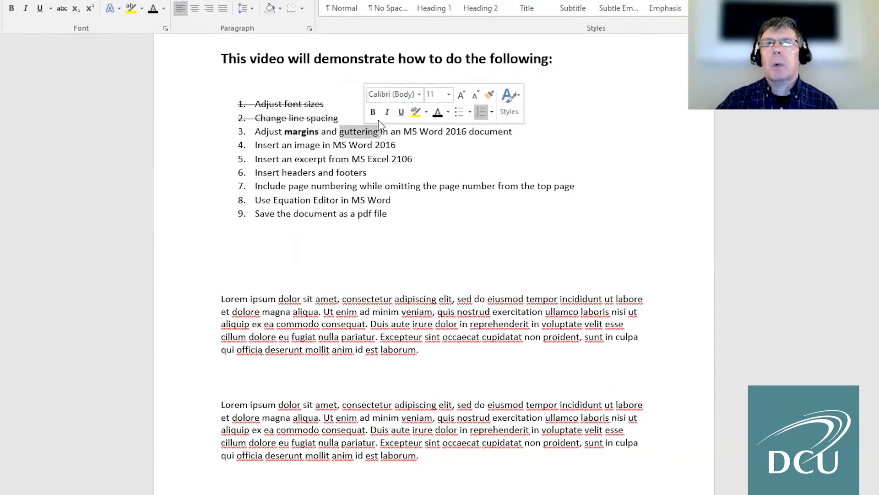
left_click(374, 112)
Color the words "guttering" and "margins" in the third list item standard red
left_click(448, 112)
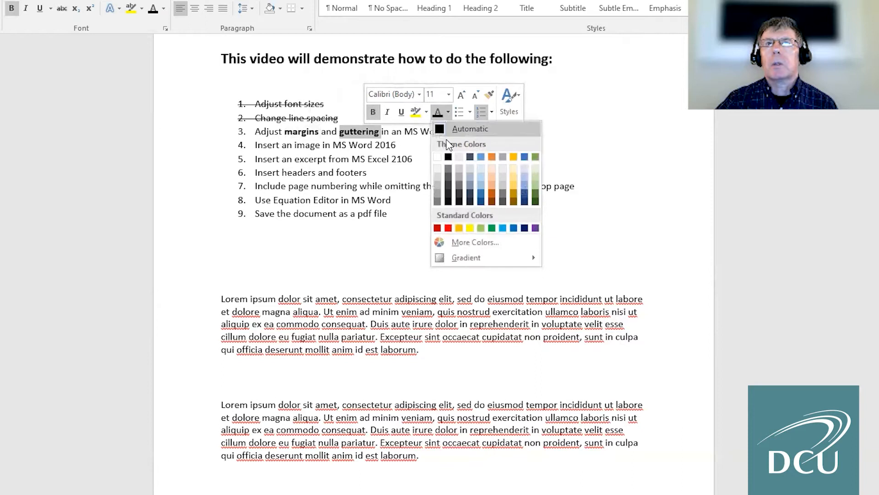
left_click(448, 228)
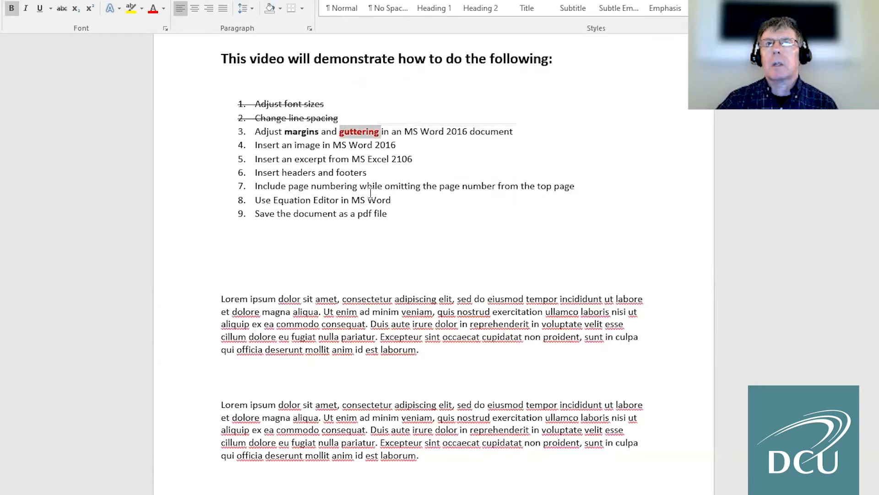
double_click(297, 132)
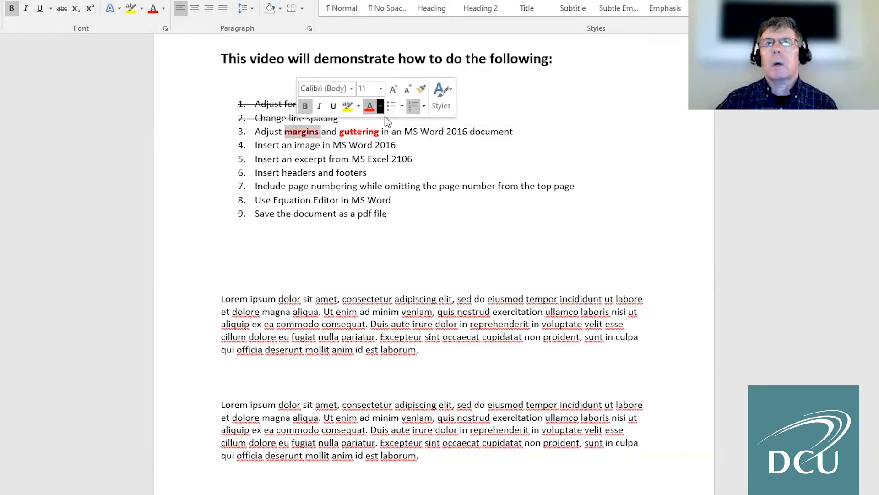
left_click(464, 172)
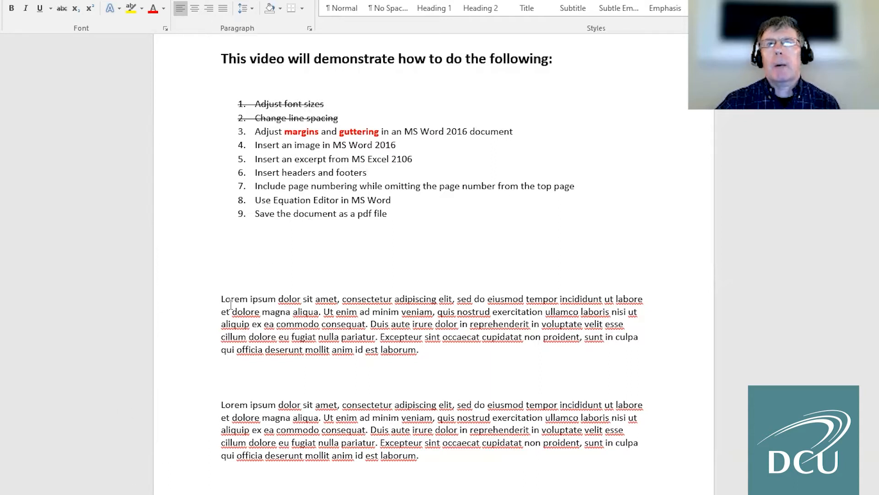
Set the left page margin to 2 cm for the whole document using custom margins
left_click(255, 258)
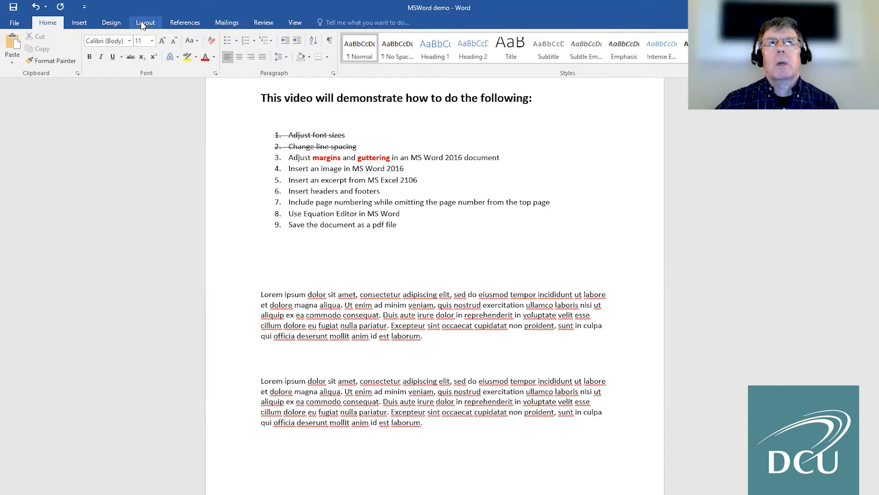
left_click(145, 23)
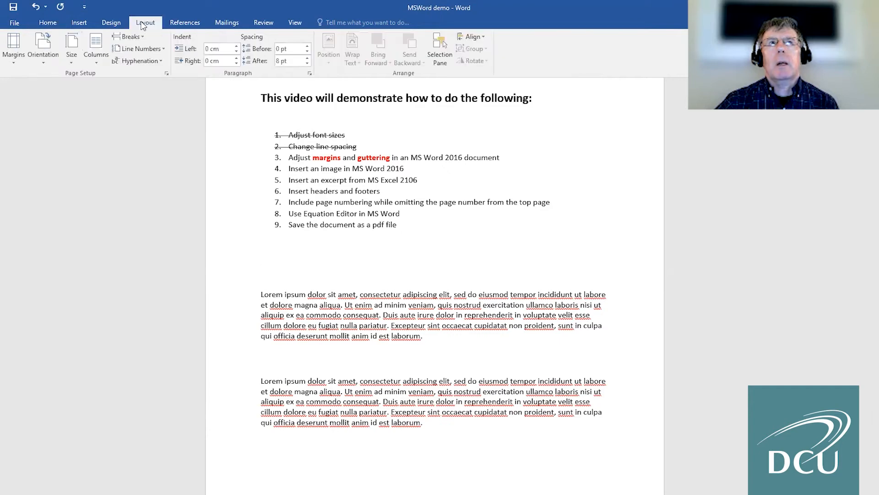
left_click(14, 58)
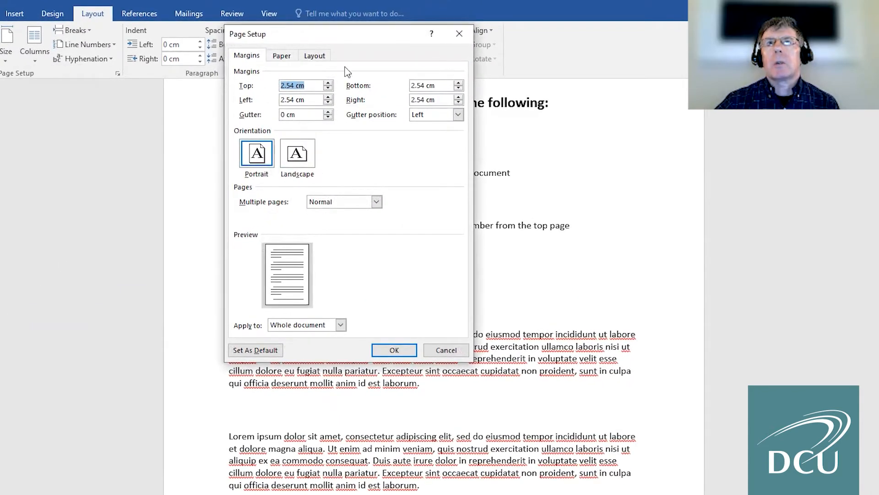
left_click_drag(348, 34, 820, 43)
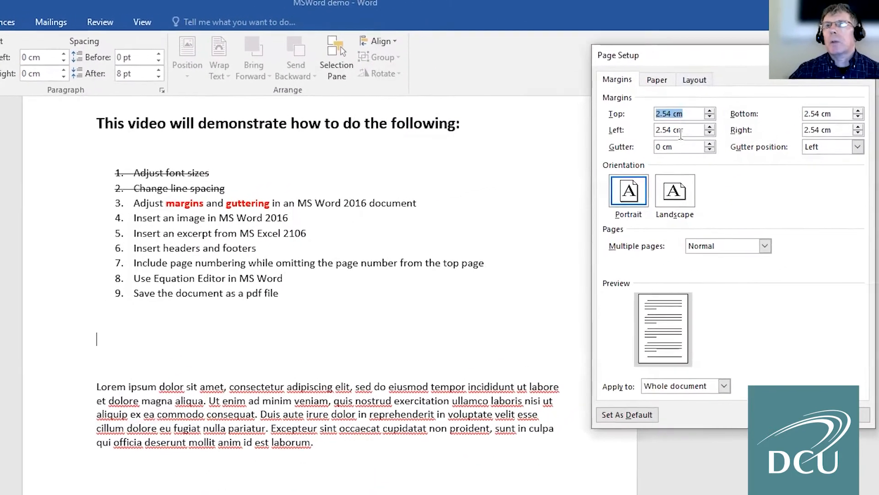
left_click(696, 132)
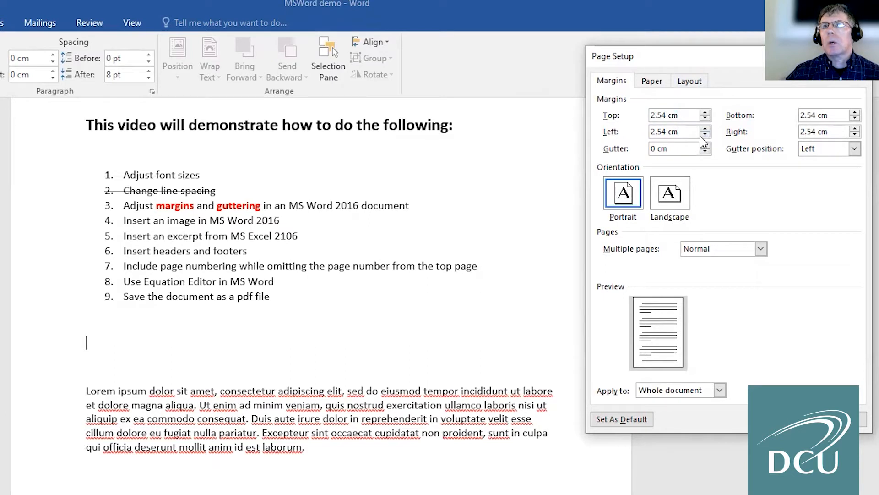
left_click(705, 135)
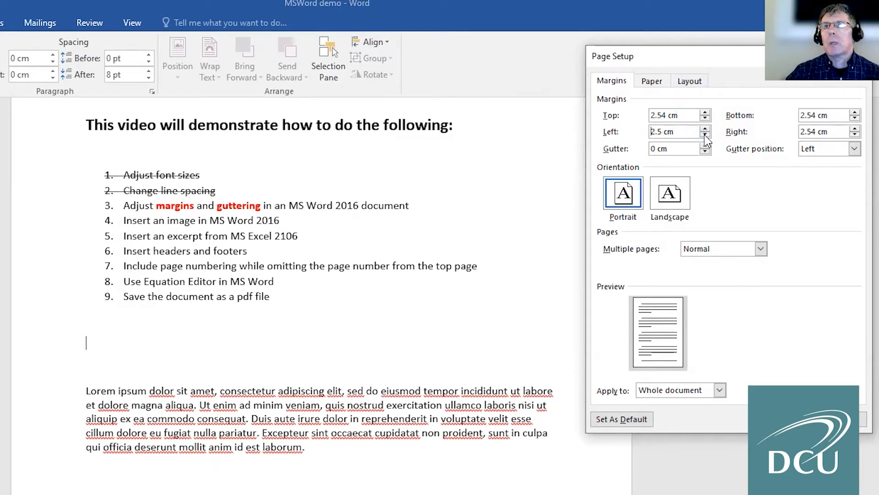
left_click(704, 134)
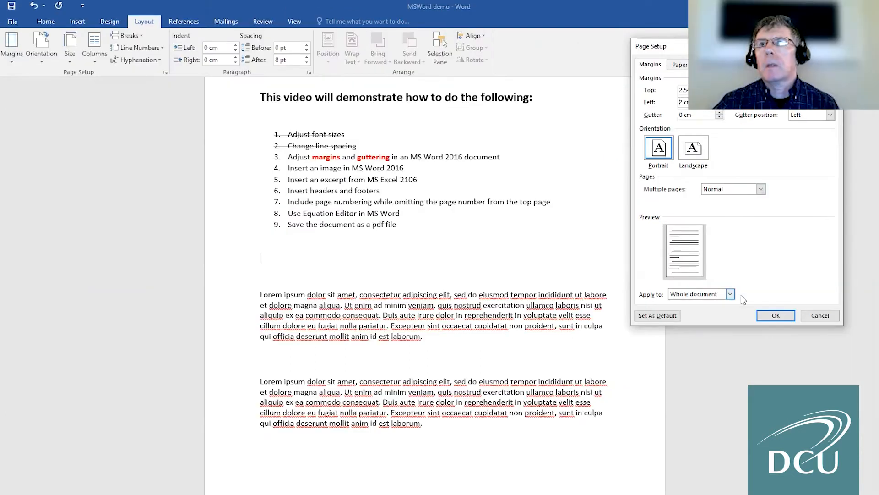
left_click(776, 316)
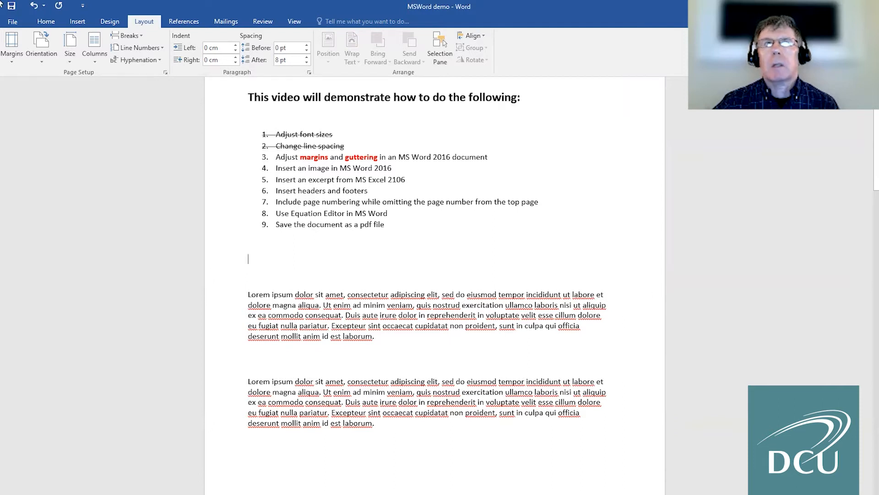
Set the right page margin to 2 cm for the whole document using custom margins
left_click(14, 59)
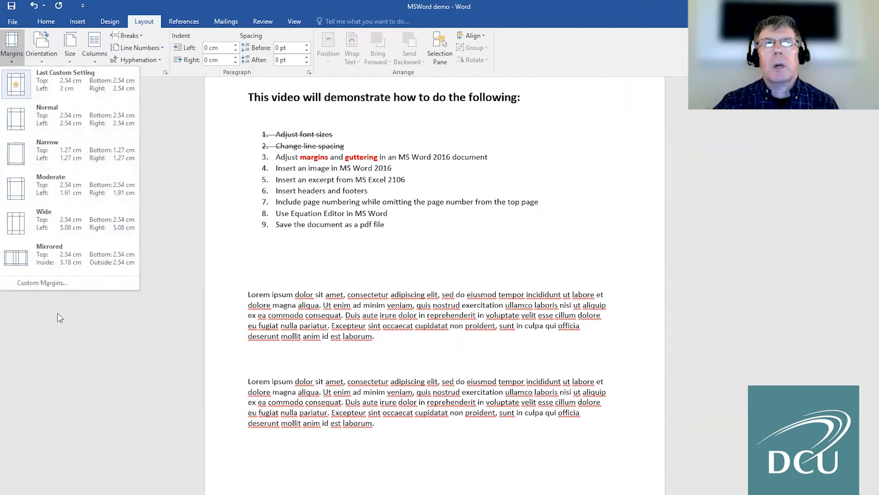
left_click(68, 284)
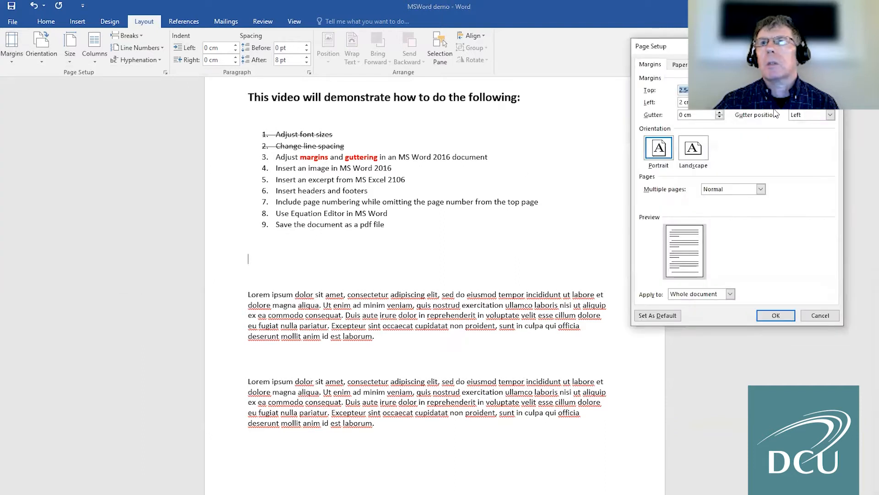
left_click(843, 132)
left_click(855, 129)
left_click(855, 135)
left_click(855, 135)
left_click(855, 135)
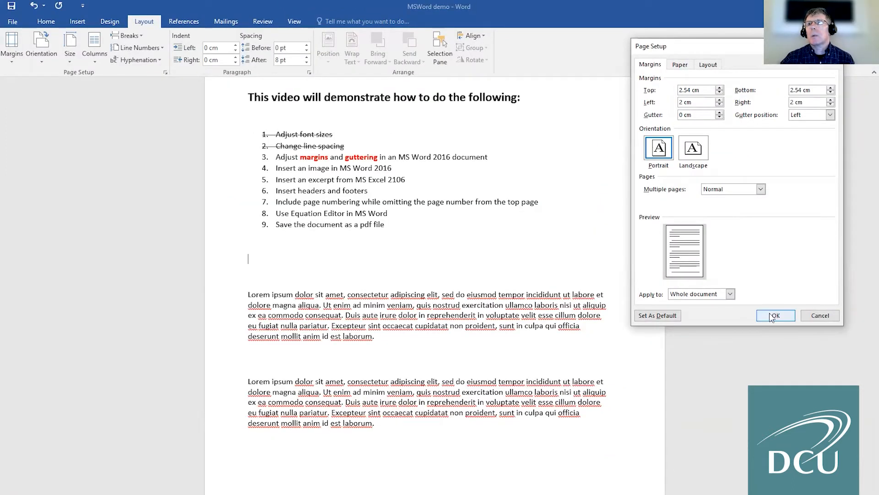
left_click(818, 419)
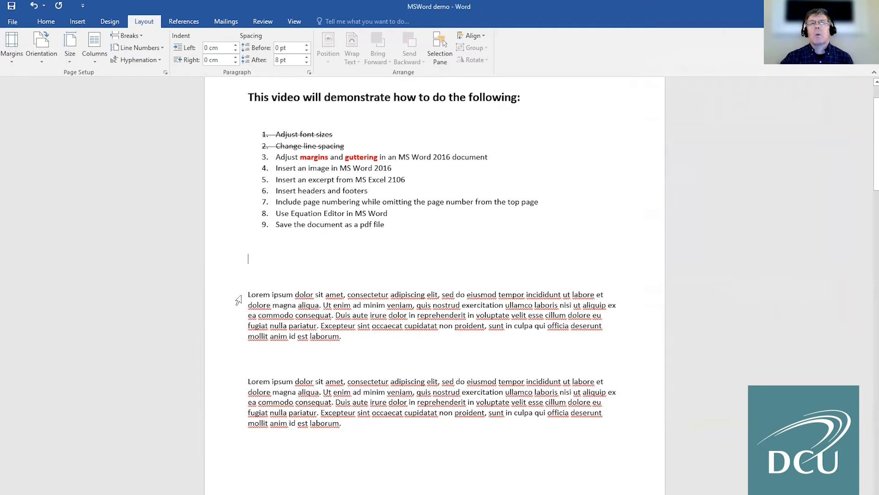
Add a gutter of about 1 cm to the whole document, keeping the gutter position set to Left
left_click(251, 262)
left_click(14, 60)
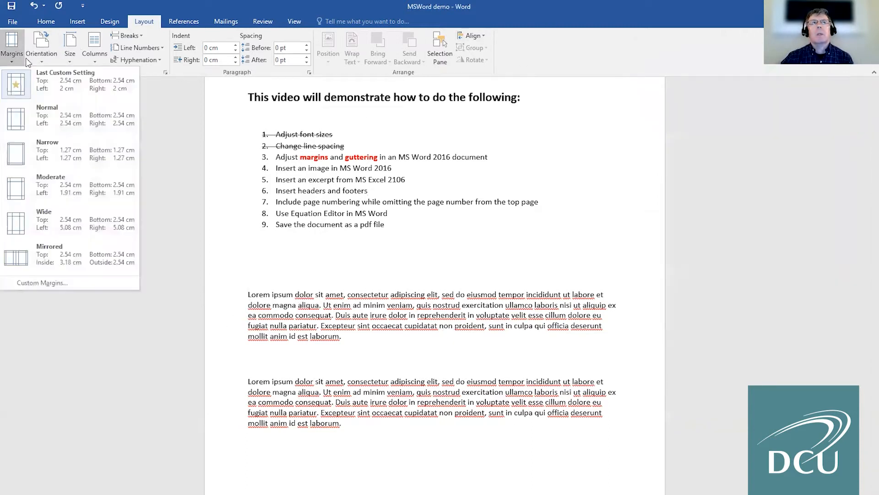
left_click(87, 283)
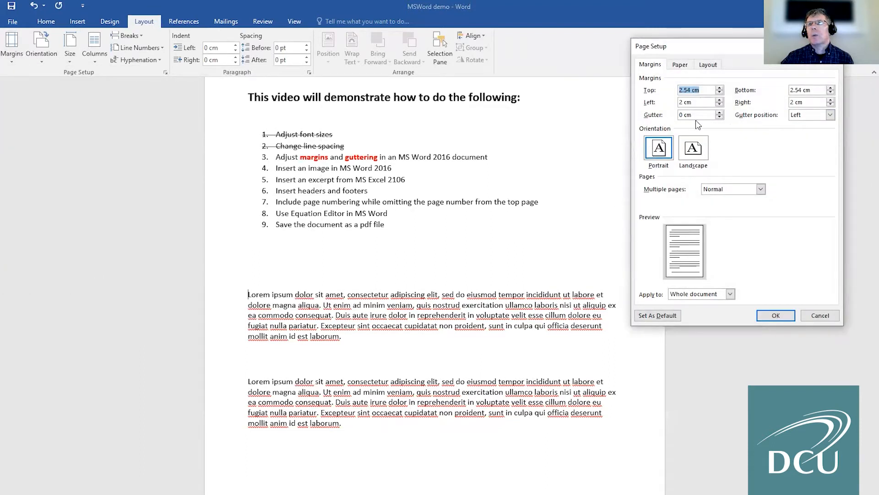
left_click(830, 115)
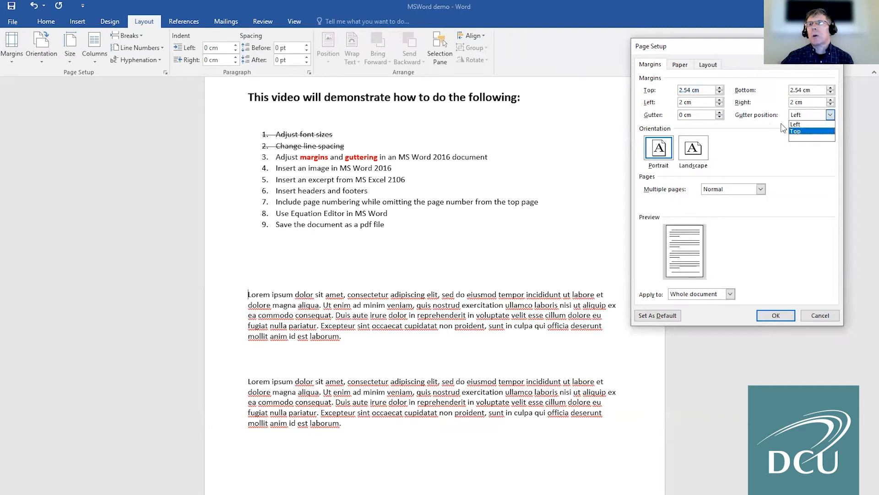
left_click(774, 145)
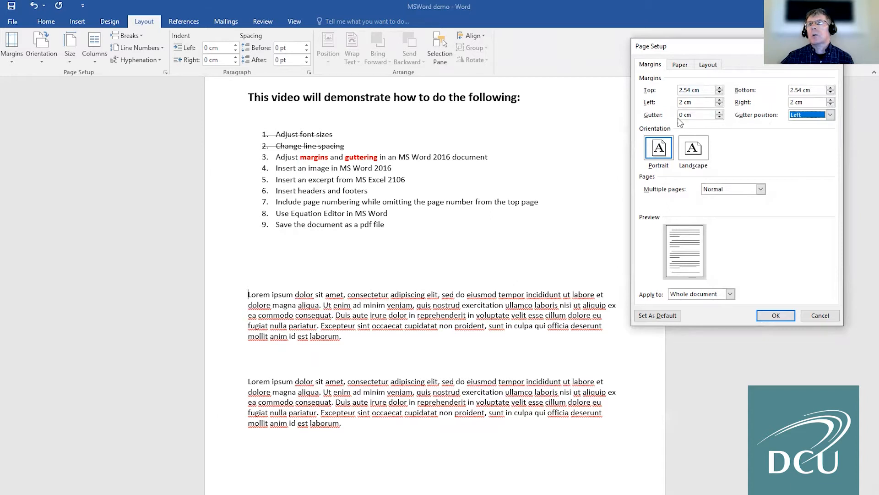
left_click(700, 115)
left_click(719, 113)
left_click(719, 113)
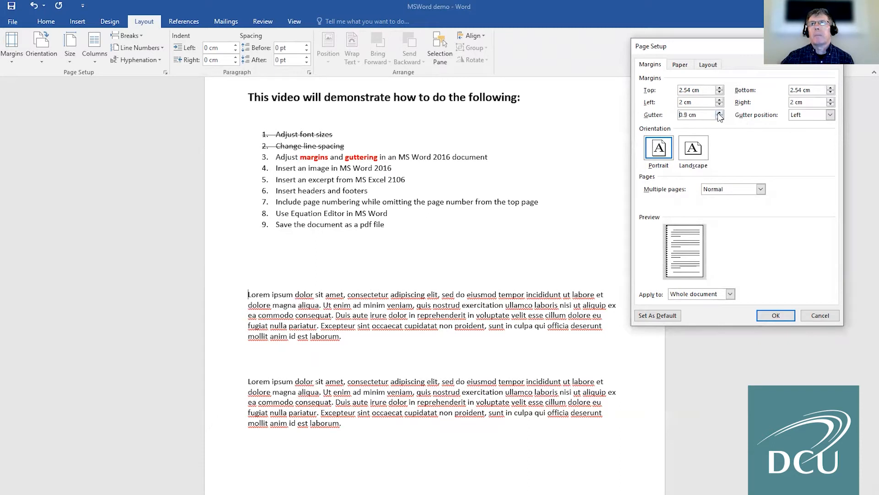
left_click(778, 318)
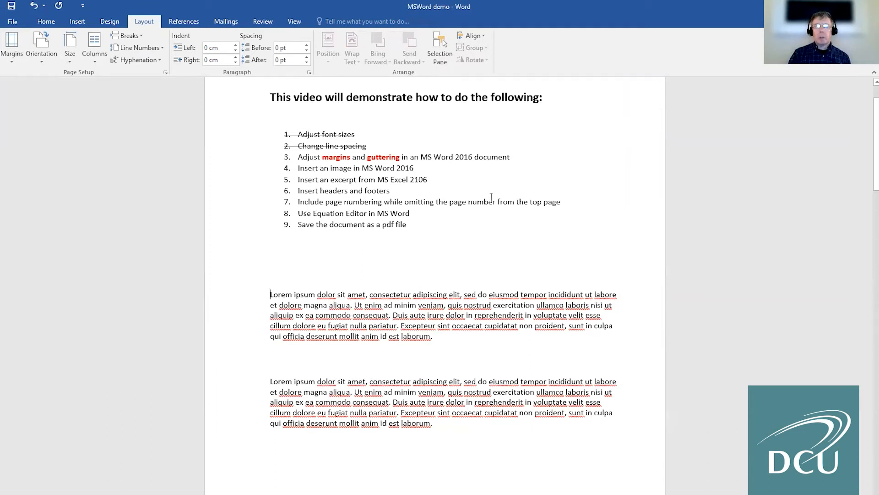
Undo the gutter and margin changes and the red coloring of "margins" and "guttering" in the third list item
key("ctrl+z")
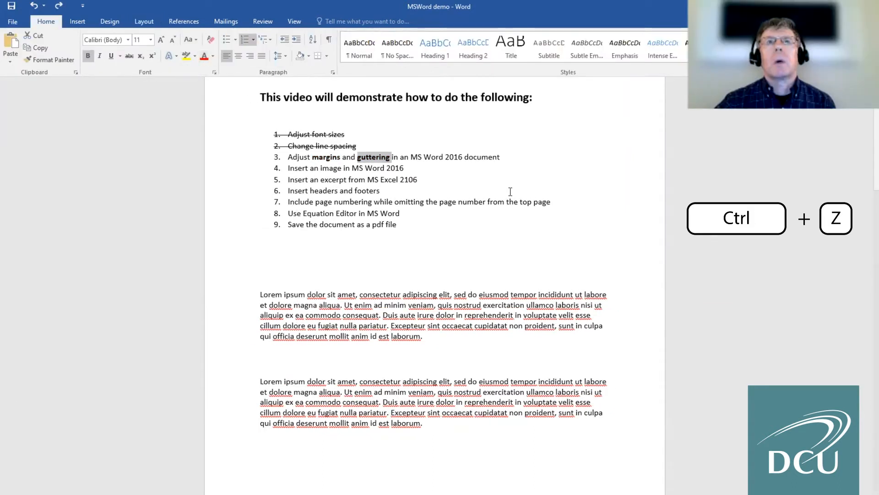
left_click(510, 190)
Strike through the third list item, "Adjust margins and guttering in an MS Word 2016 document"
left_click_drag(504, 157, 288, 157)
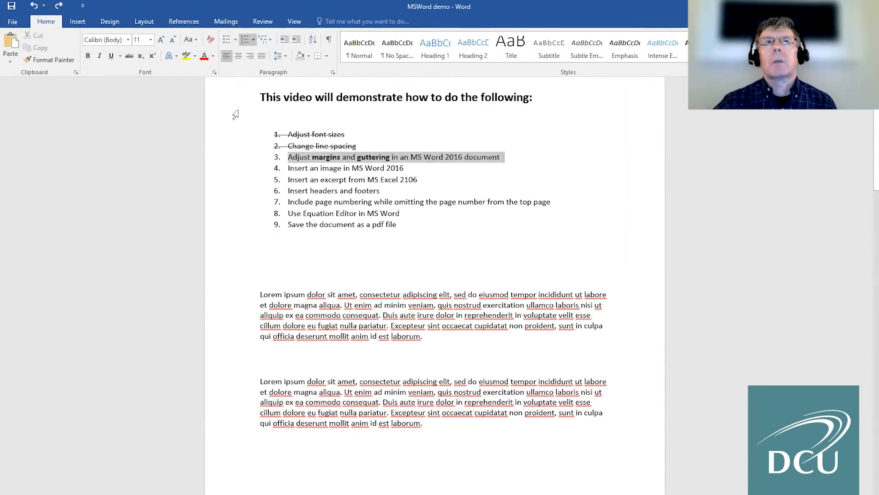
left_click(131, 57)
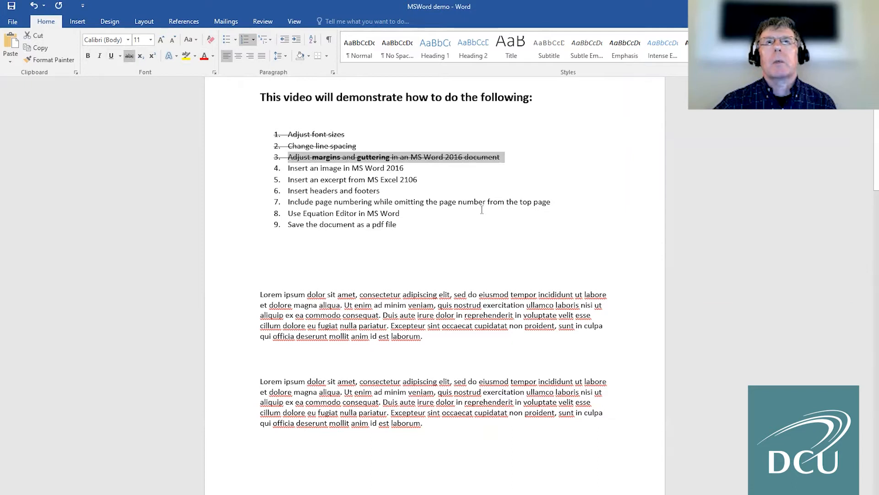
left_click(428, 172)
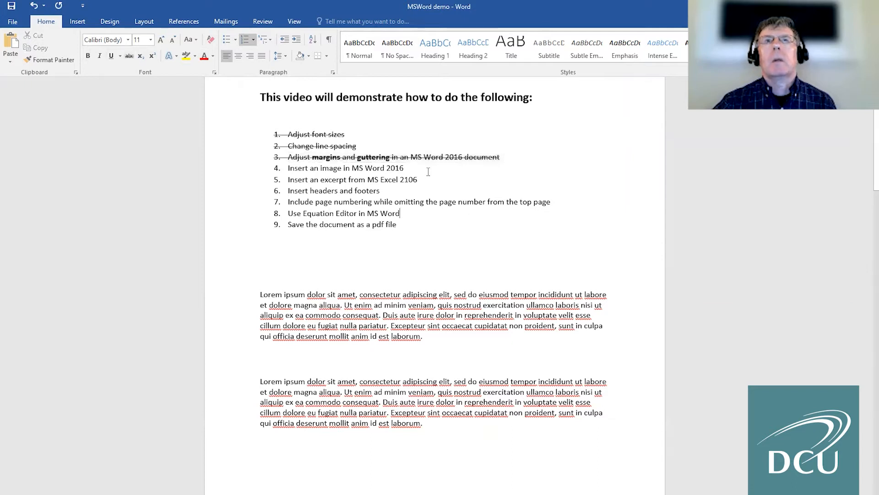
Add three blank lines below the numbered list and insert the youngs-slits picture from the demo folder there
left_click(404, 253)
key("Return")
key("Return")
key("Return")
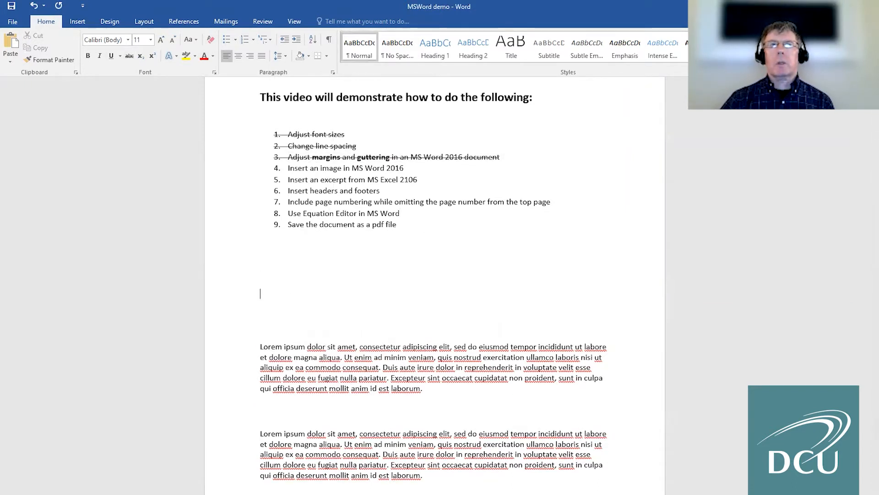
left_click(76, 22)
left_click(113, 39)
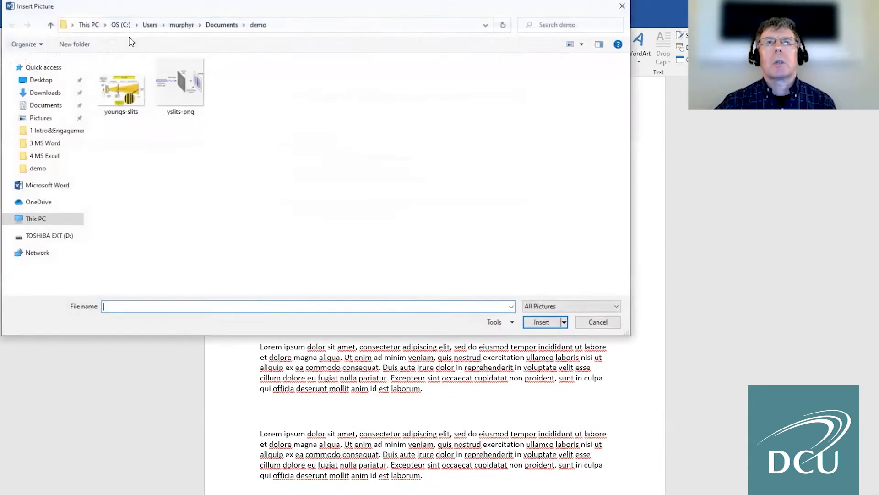
left_click(112, 83)
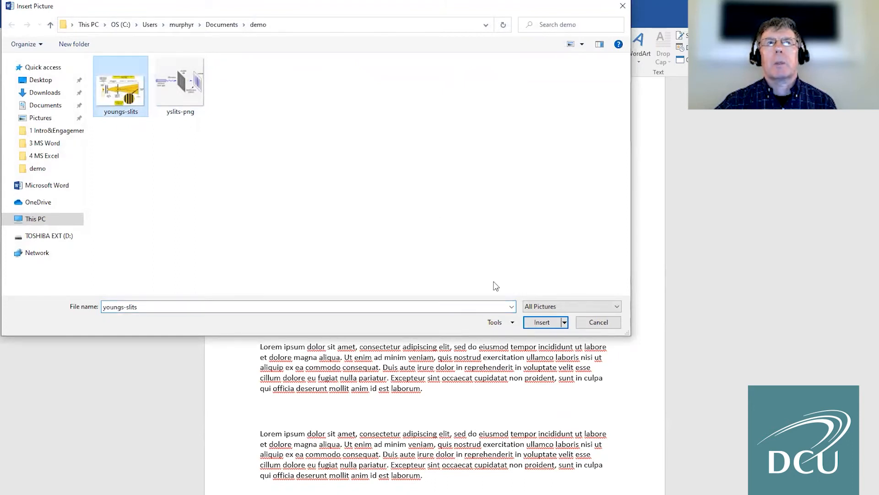
left_click(547, 322)
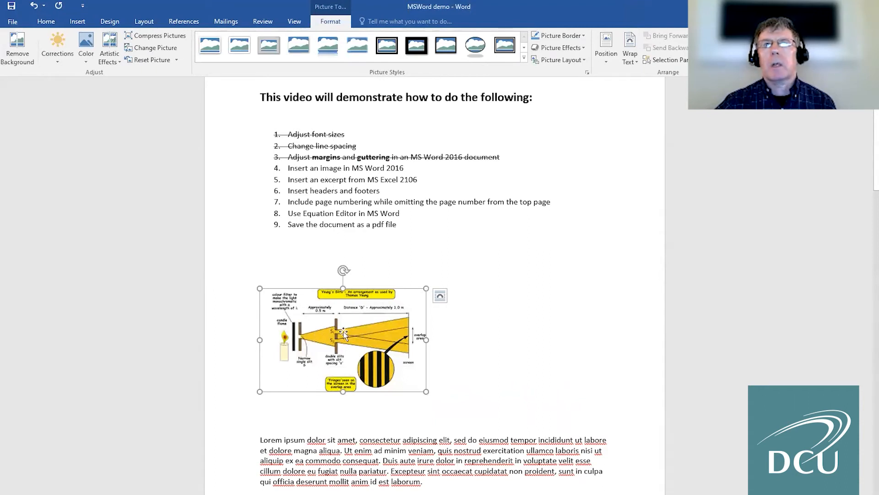
Enlarge the inserted Young's Slits picture proportionally to about one and a half times its size and center it
left_click_drag(426, 288, 504, 278)
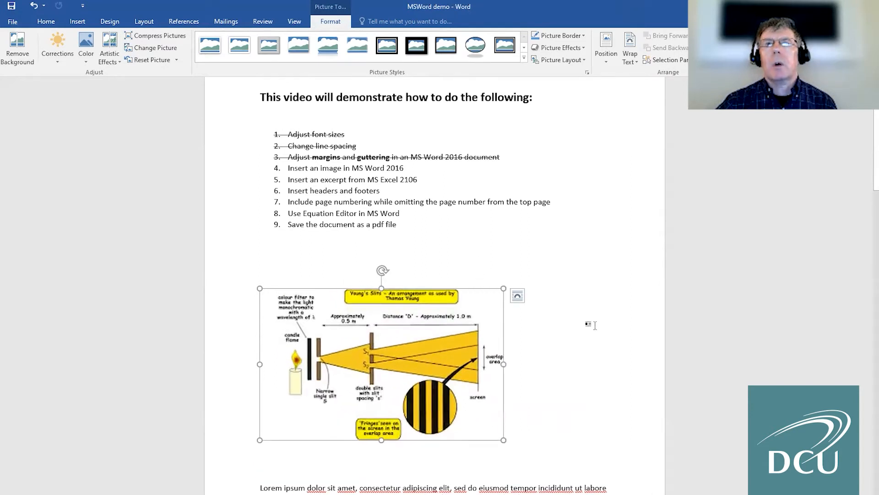
left_click(46, 21)
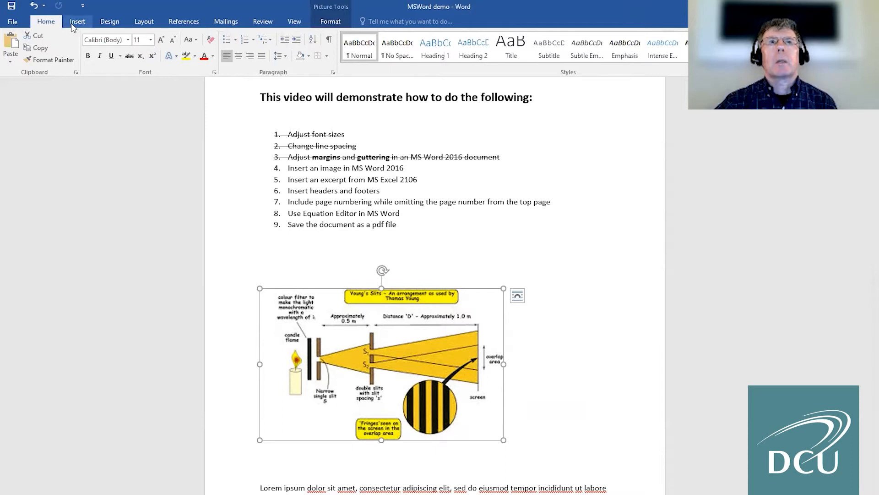
left_click(238, 58)
left_click(251, 57)
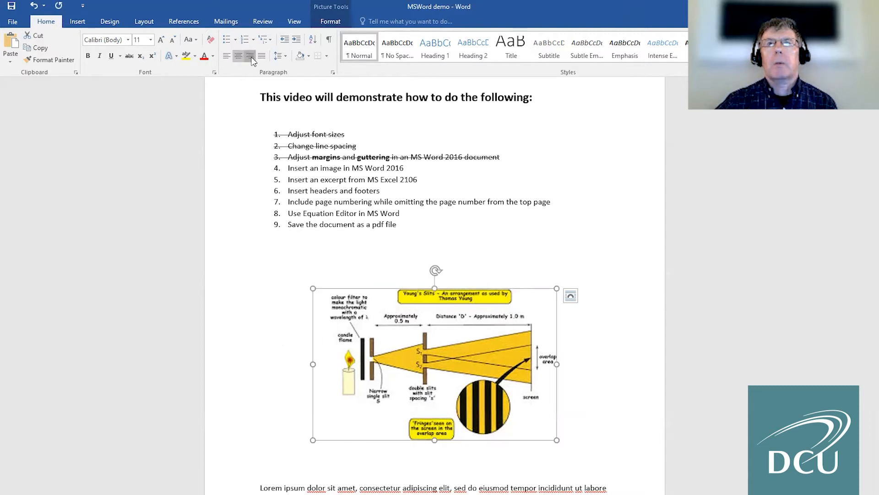
left_click(226, 57)
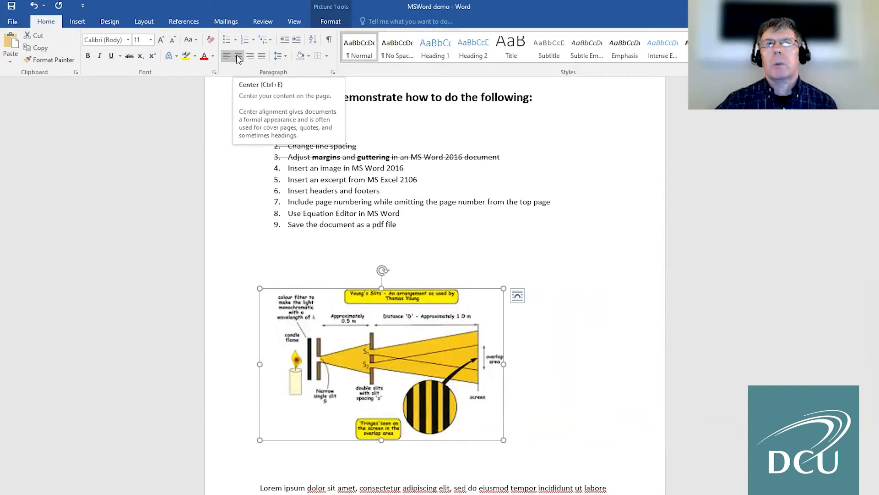
left_click(237, 54)
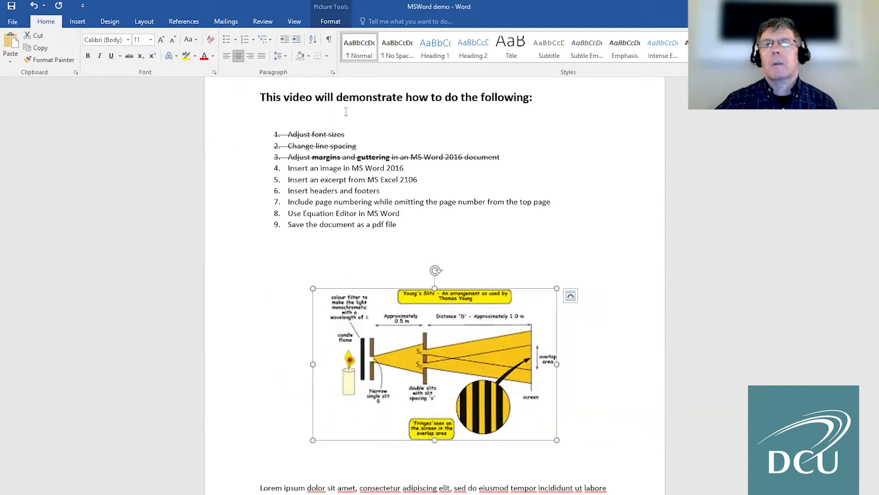
Strike through the fourth list item, "Insert an image in MS Word 2016"
left_click(527, 224)
scroll(517, 215, "down", 3)
scroll(397, 200, "up", 1)
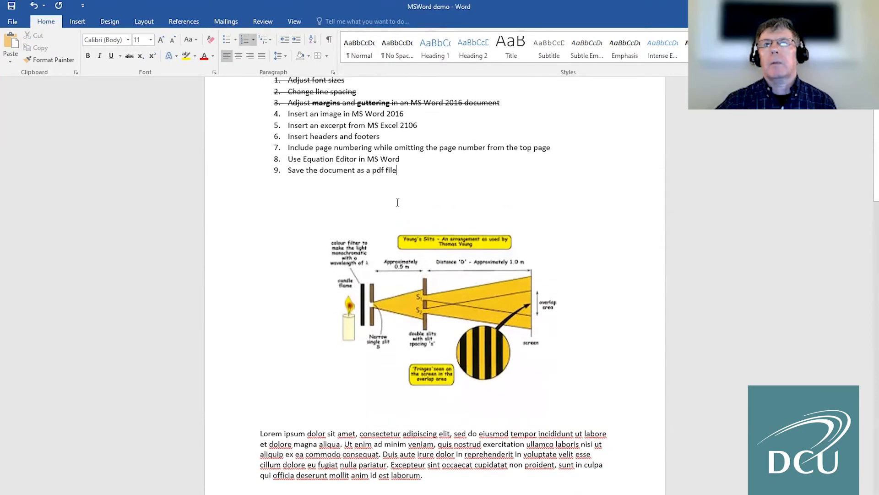
scroll(449, 253, "down", 5)
left_click(582, 225)
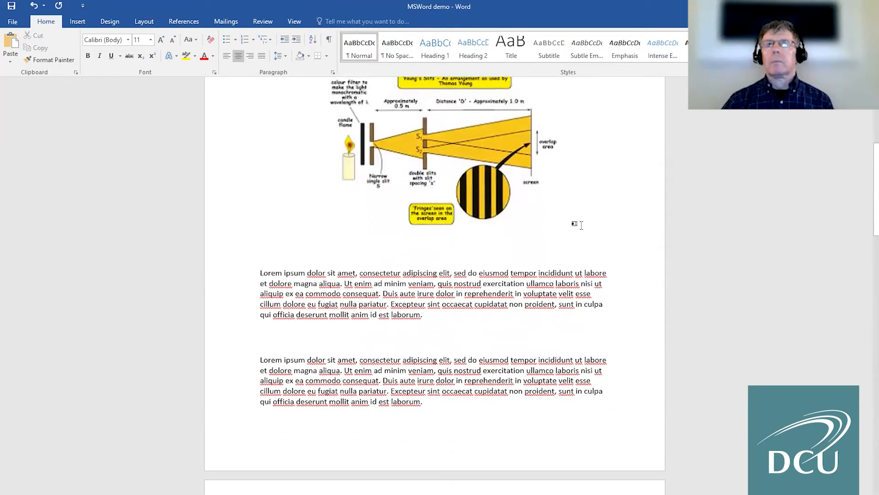
scroll(581, 225, "up", 5)
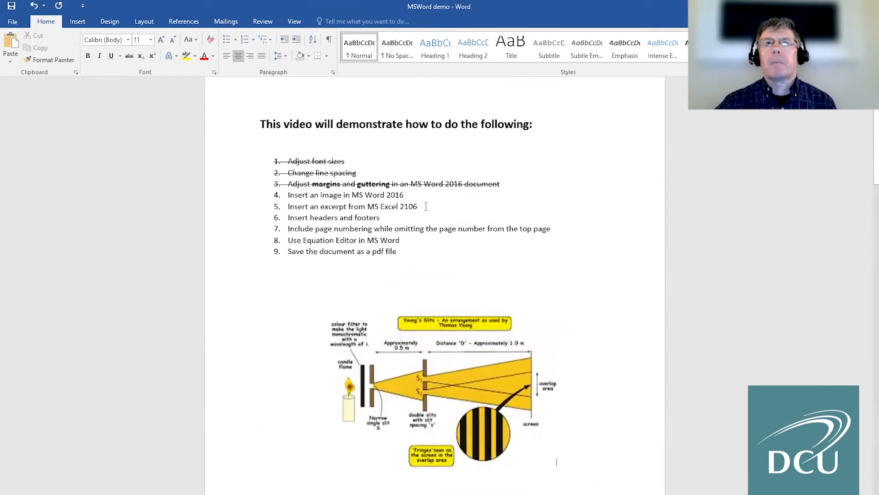
triple_click(384, 195)
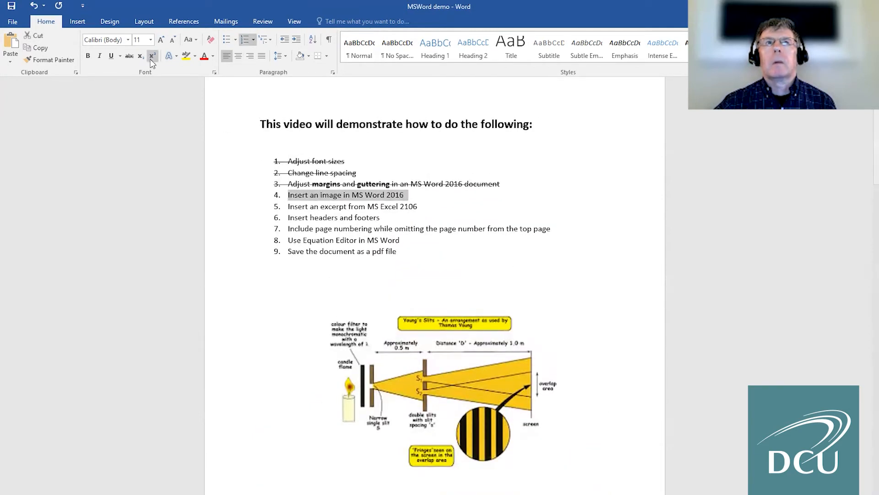
left_click(129, 56)
left_click(504, 229)
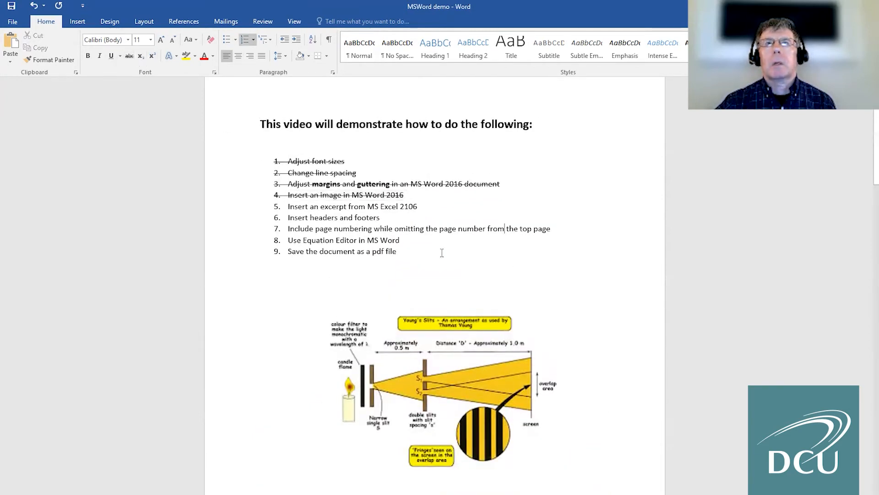
Add several blank lines below the Young's Slits picture to make room before the Lorem ipsum text
scroll(443, 253, "down", 1)
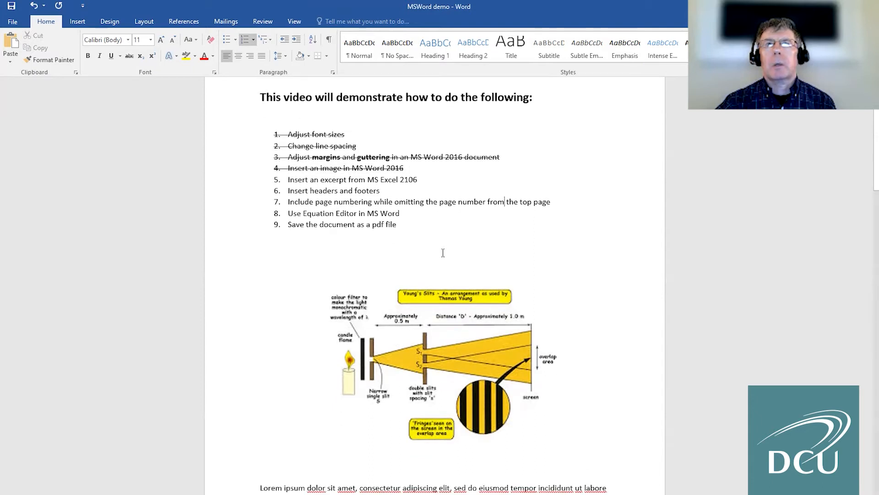
scroll(443, 253, "down", 10)
scroll(443, 253, "up", 4)
scroll(443, 253, "up", 10)
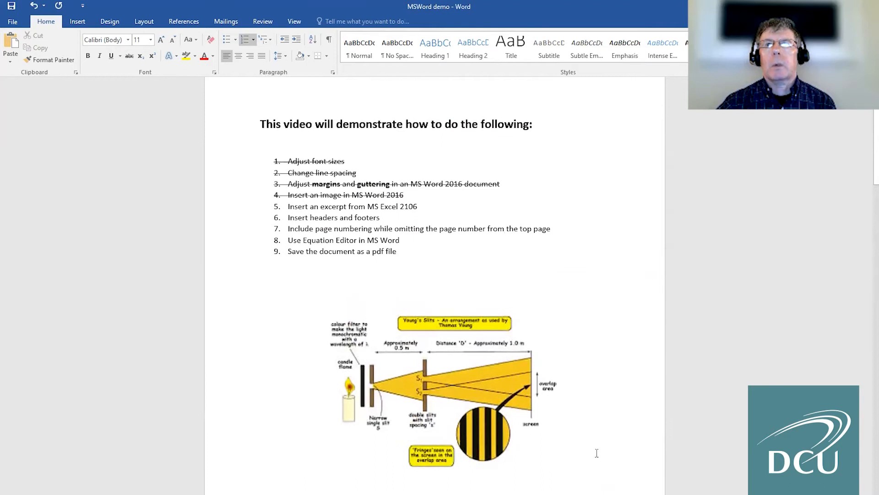
left_click(615, 459)
scroll(595, 425, "down", 7)
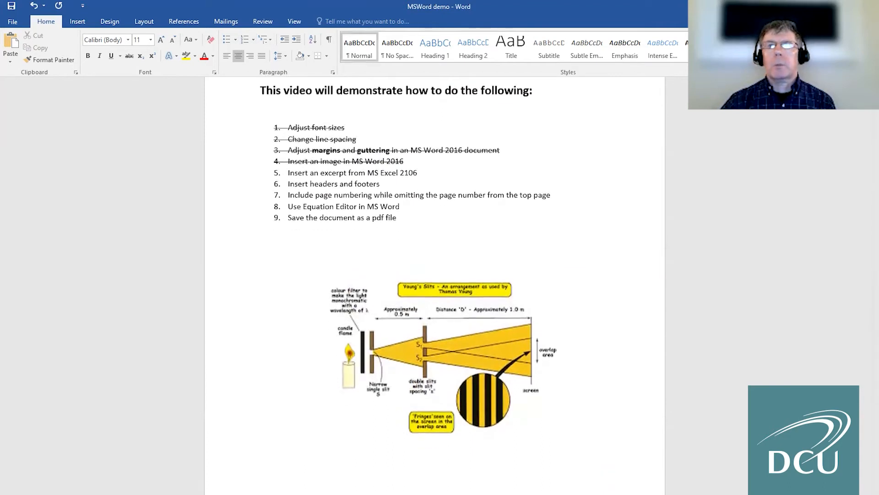
left_click(570, 352)
left_click(503, 320)
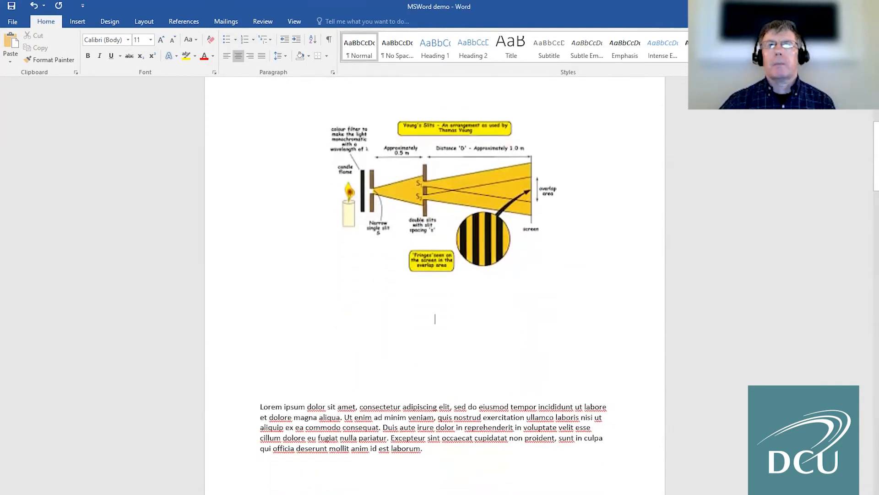
key("Return")
key("Return")
key("Return")
key("Return")
key("Return")
key("Return")
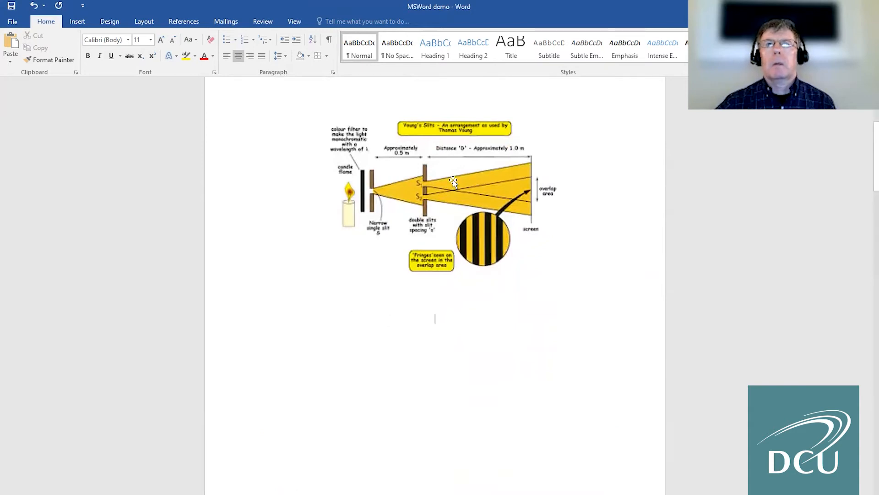
Shrink the Young's Slits picture proportionally to a little over half its size and add three more blank lines below it
left_click(454, 182)
left_click_drag(313, 119, 419, 214)
left_click(380, 257)
key("Return")
key("Return")
key("Return")
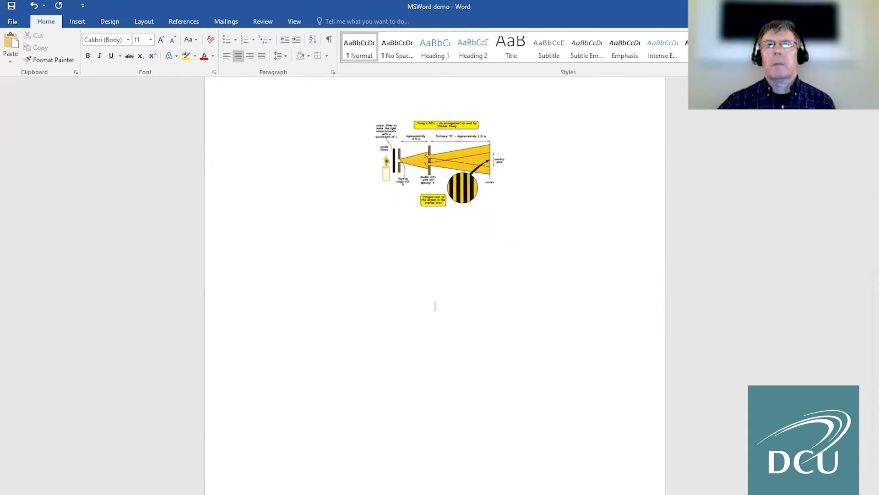
left_click(357, 281)
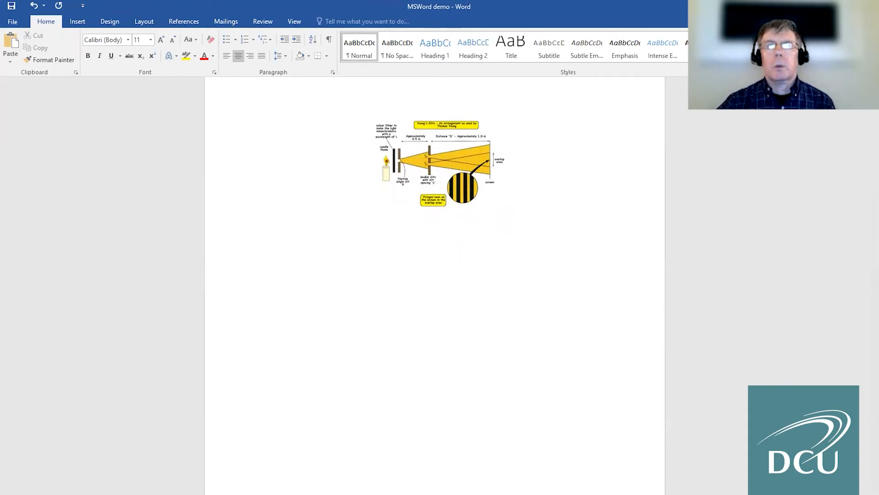
Copy the Person to Total columns, cells A1:E12, from the Simple exercise workbook in Excel and paste them below the picture in Word
left_click(361, 494)
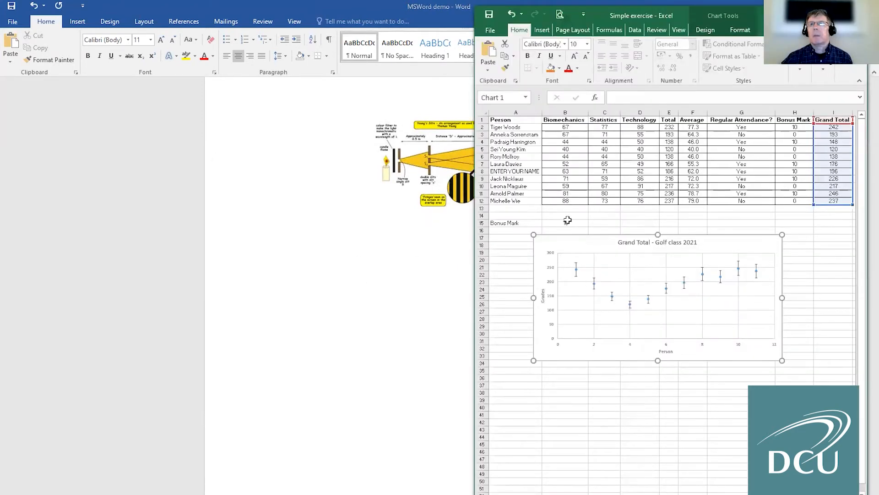
left_click(504, 120)
left_click_drag(504, 120, 669, 201)
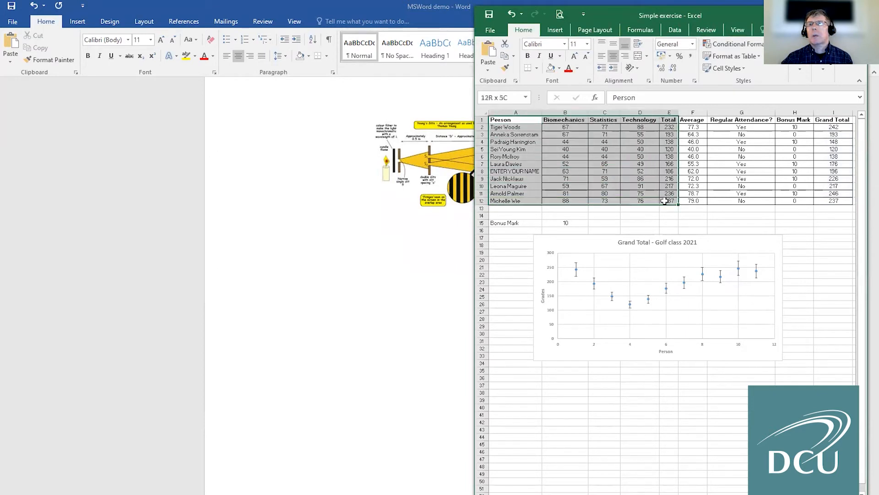
right_click(594, 155)
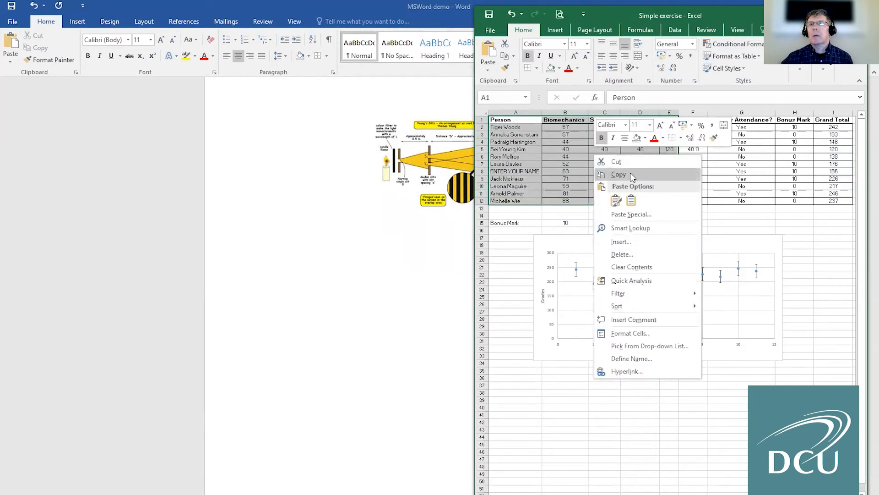
left_click(632, 176)
left_click(408, 258)
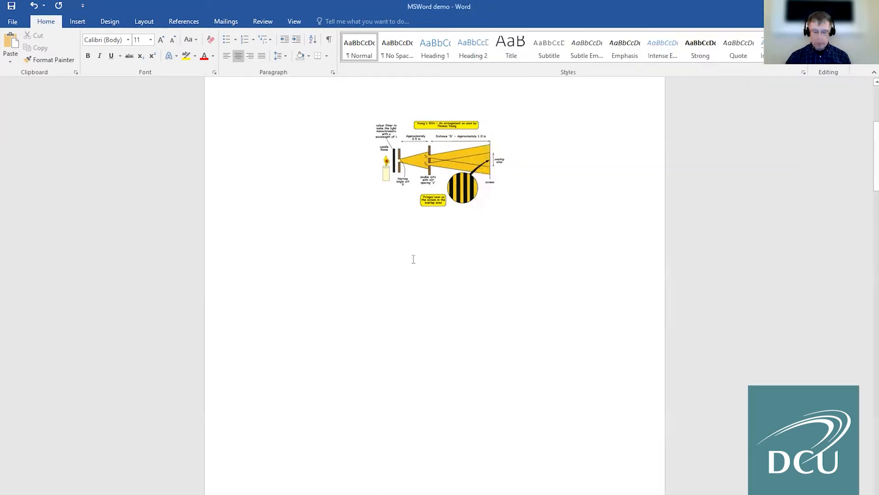
key("ctrl+v")
left_click(383, 448)
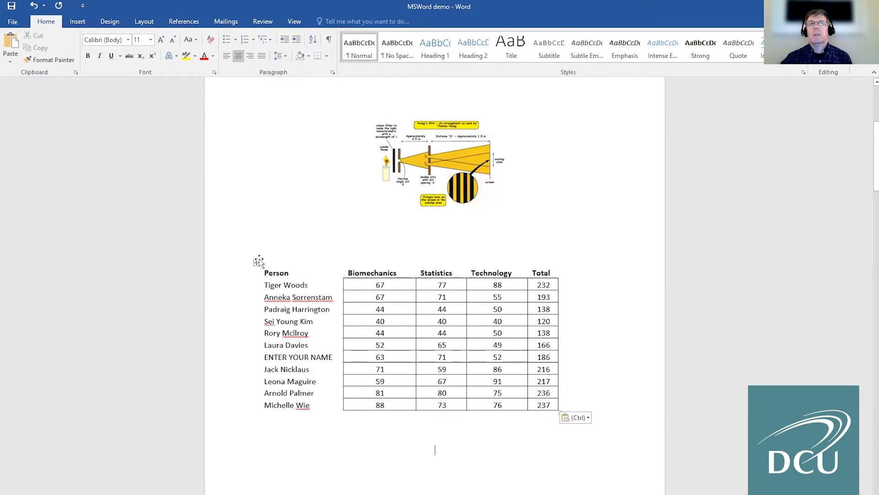
Center the whole pasted table horizontally on the page
left_click(257, 263)
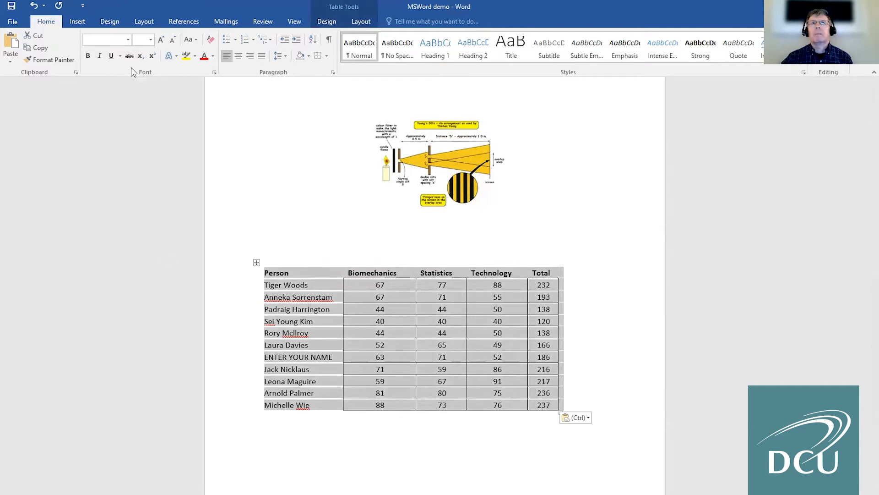
left_click(239, 56)
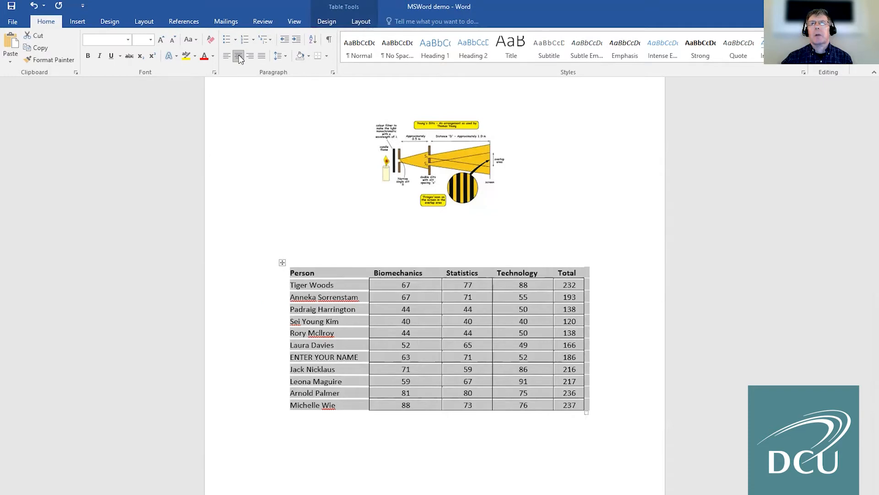
left_click(549, 201)
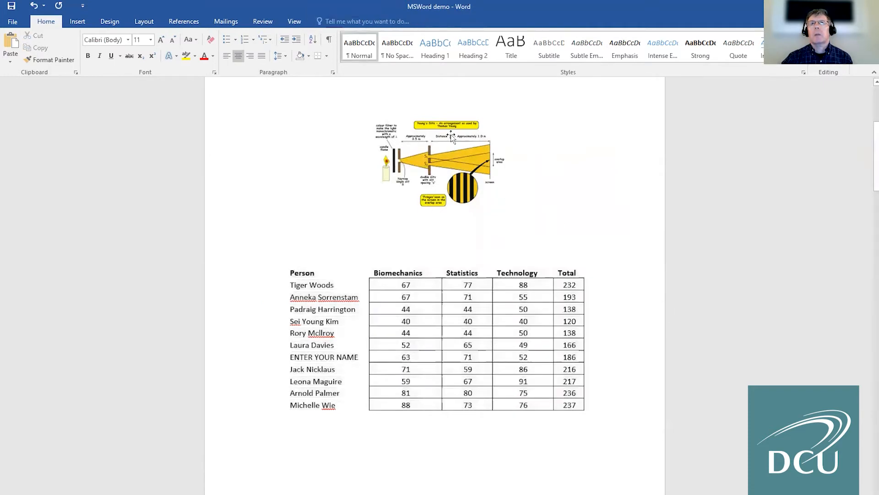
scroll(551, 218, "down", 3)
left_click(629, 245)
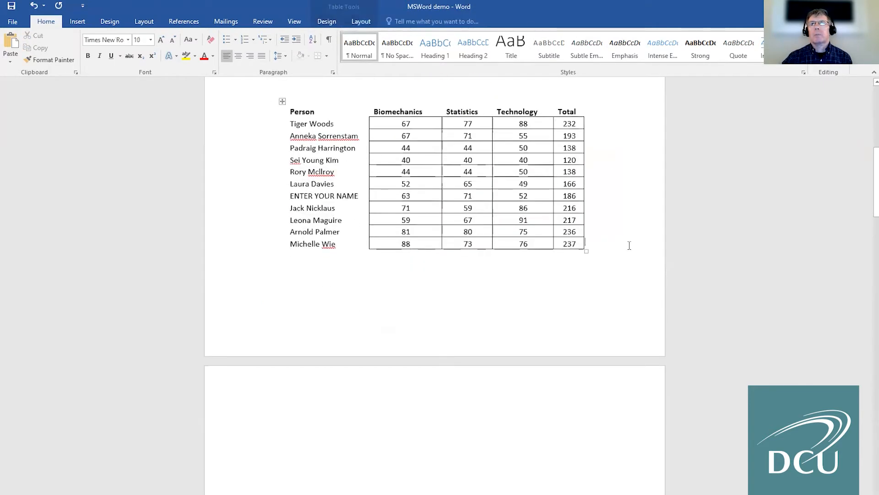
key("Return")
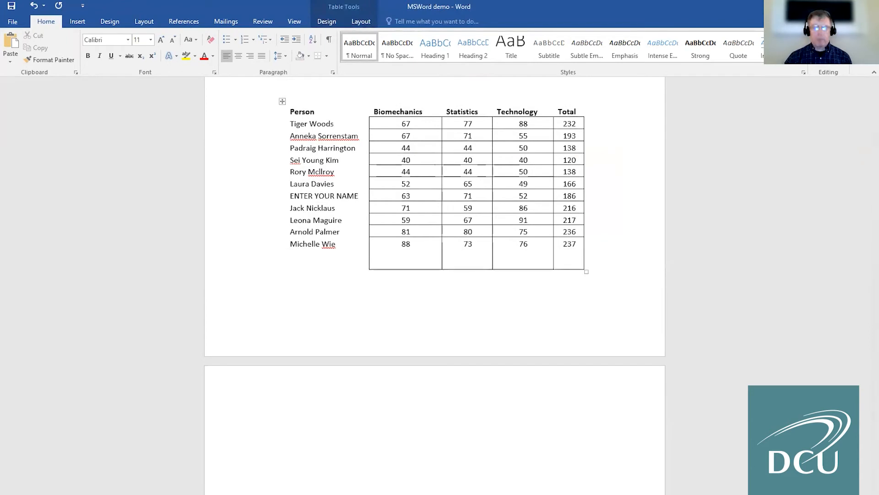
key("ctrl+z")
key("ctrl+z")
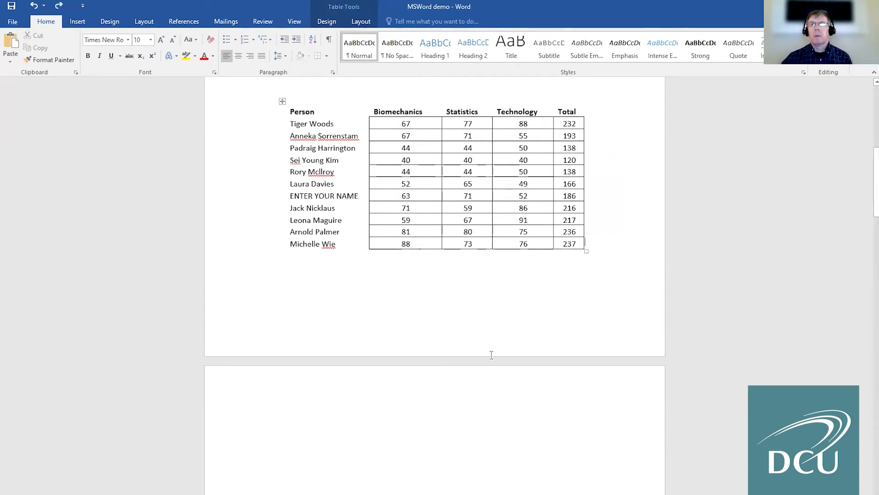
Copy the "Grand Total - Golf class 2021" chart from the Excel workbook and paste it into Word on the page after the table
left_click(501, 317)
left_click(435, 461)
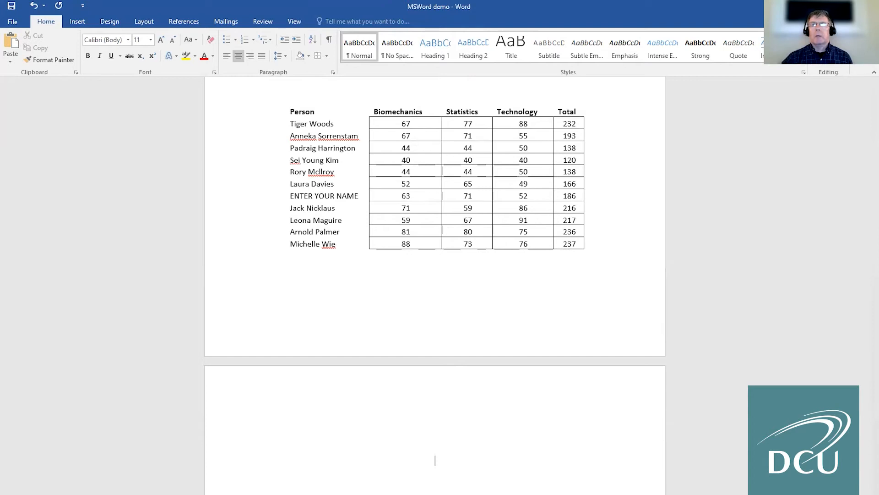
scroll(173, 122, "down", 1)
key("alt+Tab")
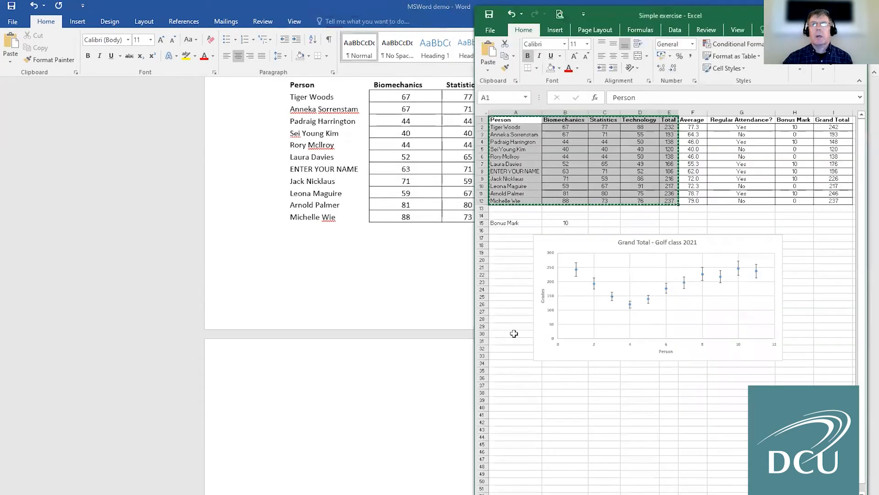
left_click(614, 248)
right_click(601, 249)
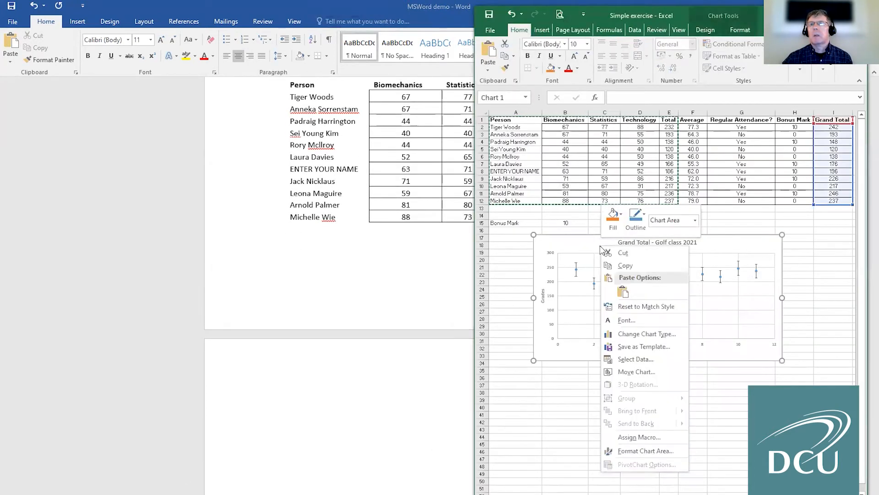
left_click(629, 267)
left_click(414, 401)
scroll(432, 341, "down", 3)
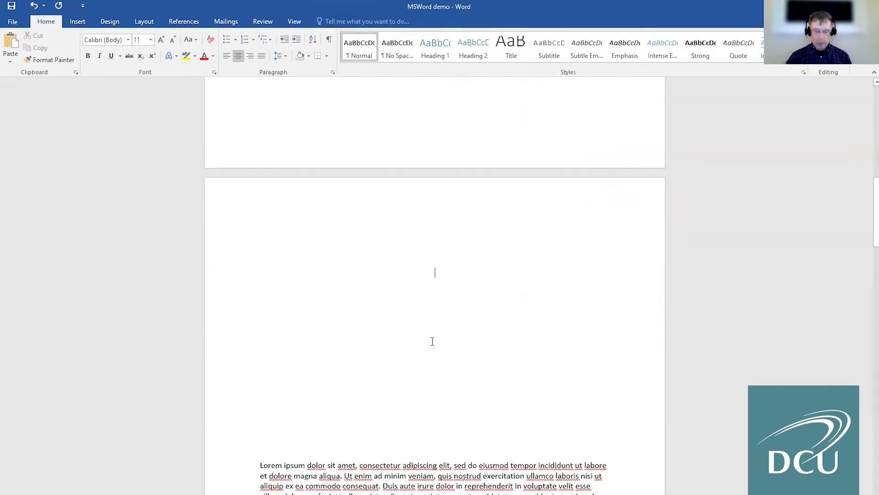
left_click(432, 342)
key("ctrl+v")
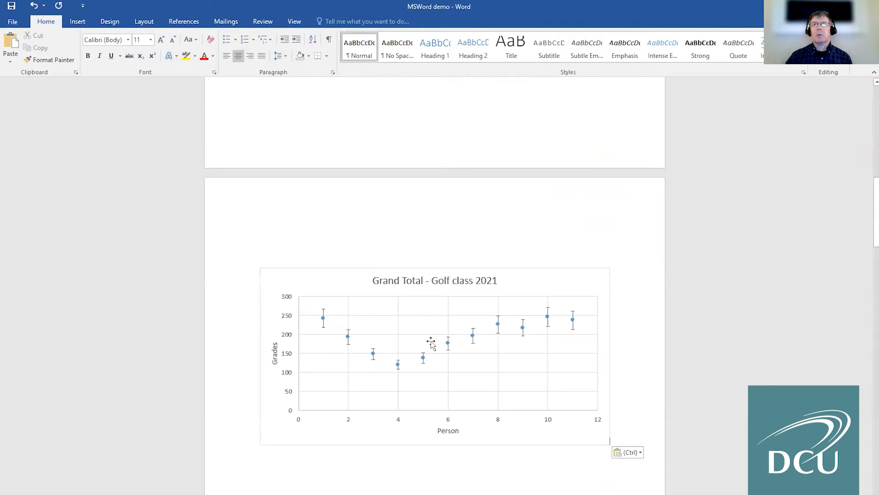
Shrink the pasted chart to roughly three quarters of its width and two thirds of its height
scroll(432, 341, "down", 2)
left_click(421, 192)
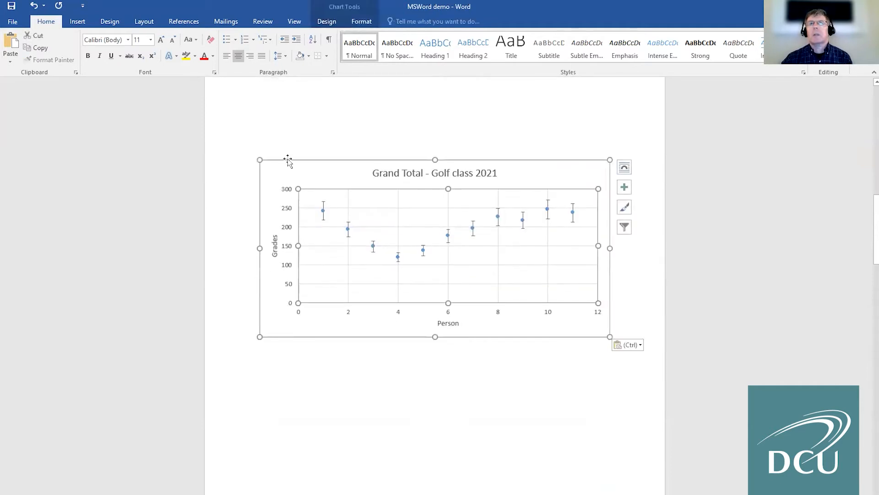
left_click_drag(259, 161, 335, 218)
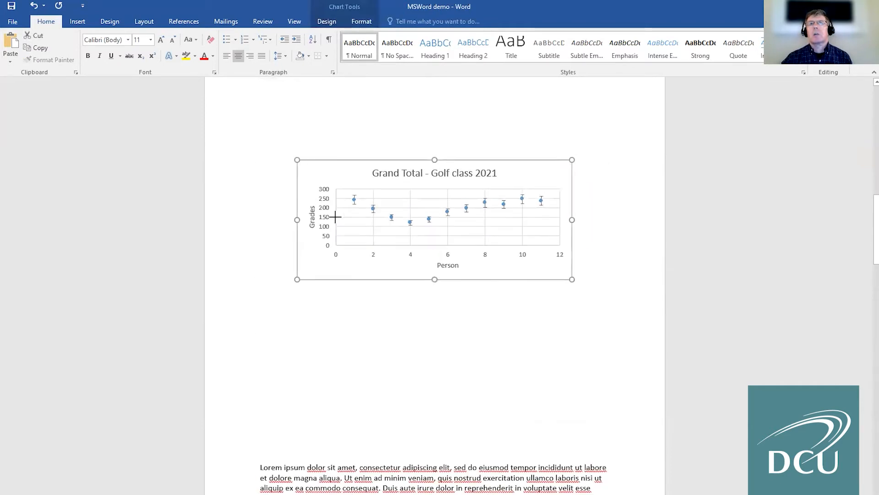
Try left and right alignment on the whole chart and set it back to centered
left_click(375, 174)
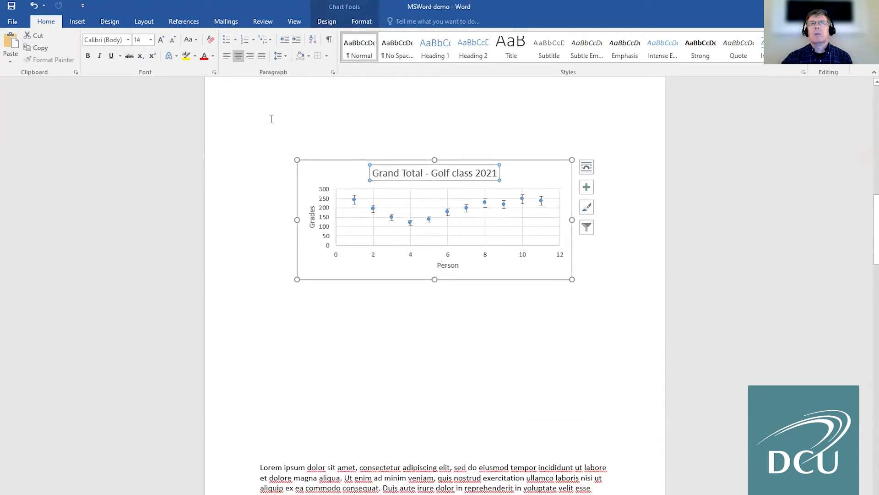
left_click(344, 174)
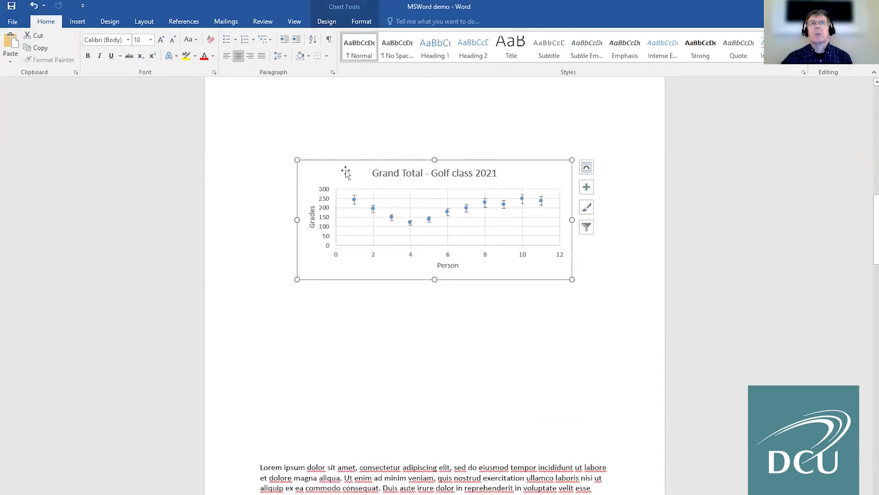
left_click(227, 55)
left_click(254, 58)
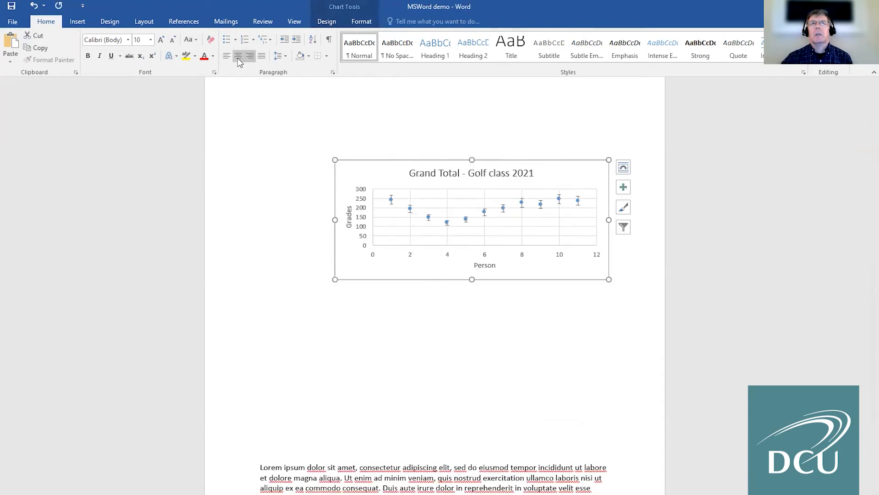
left_click(238, 60)
left_click(428, 338)
scroll(226, 143, "up", 5)
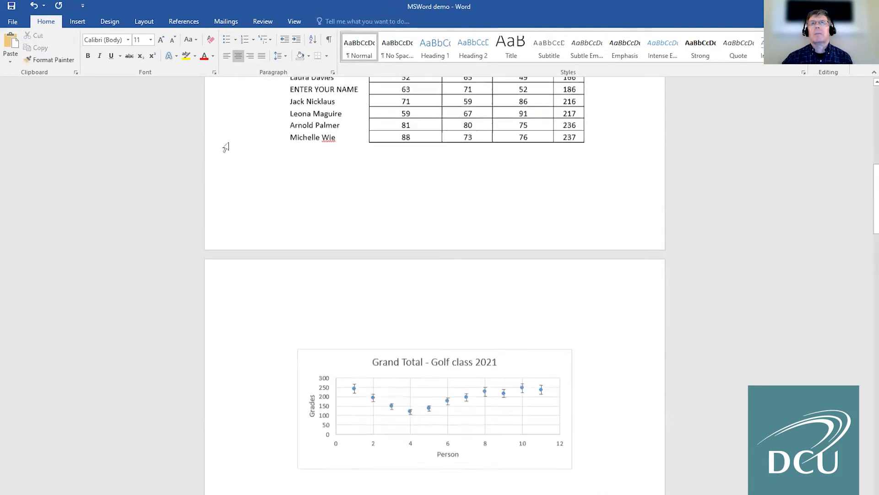
scroll(115, 102, "up", 10)
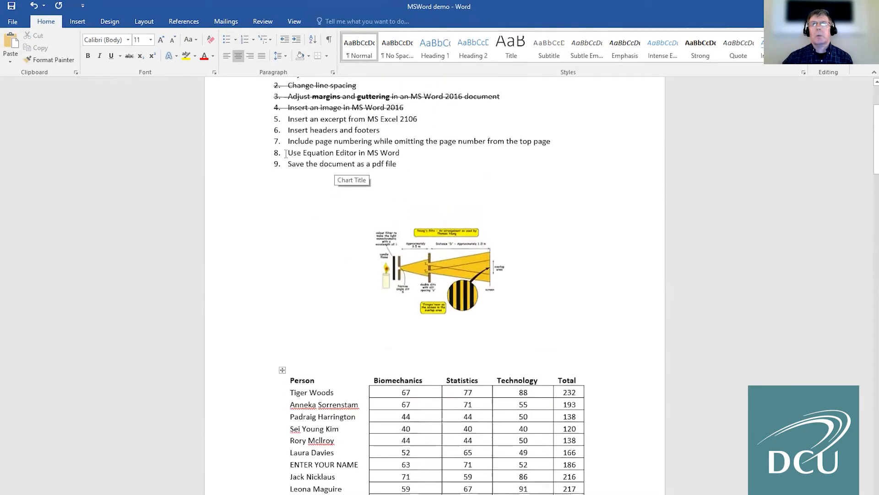
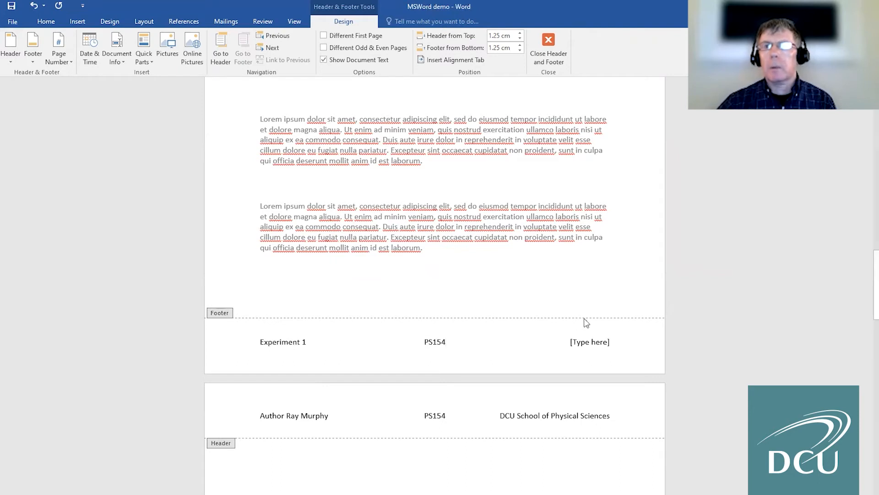
Remove the remaining "[Type here]" footer placeholder and insert the Bold Numbers 3 "Page X of Y" numbering at the bottom of the page
left_click(578, 343)
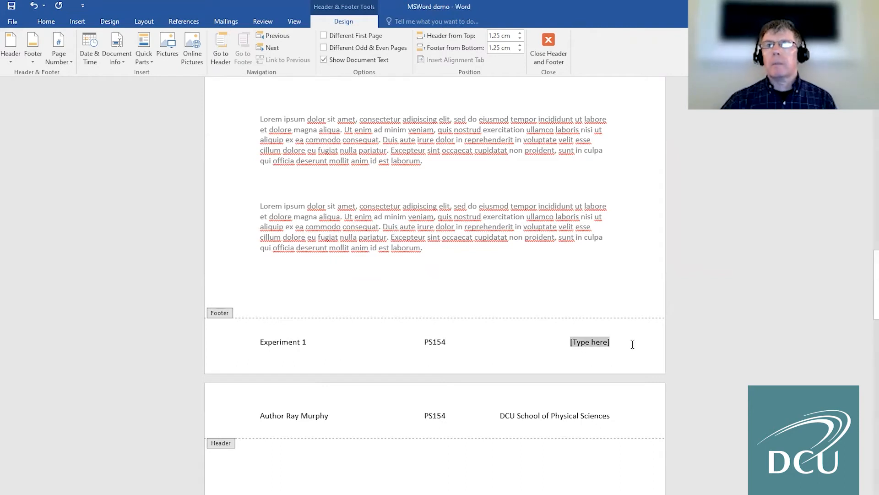
key("Delete")
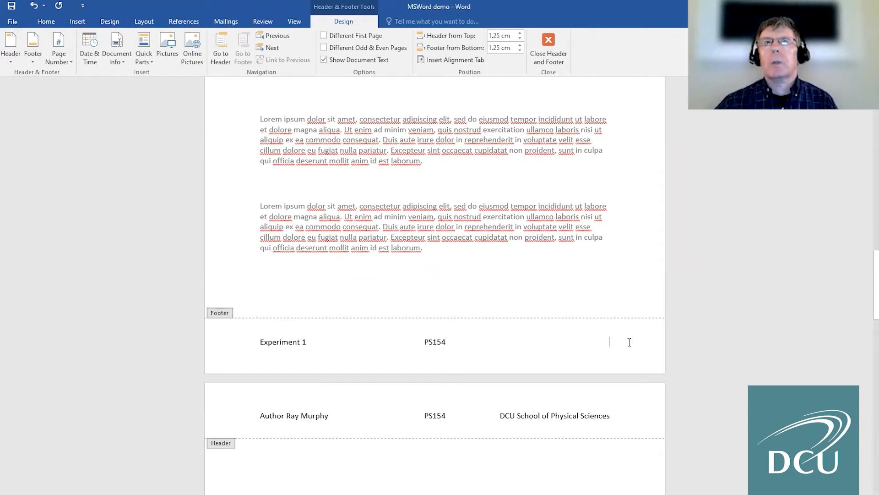
left_click(68, 54)
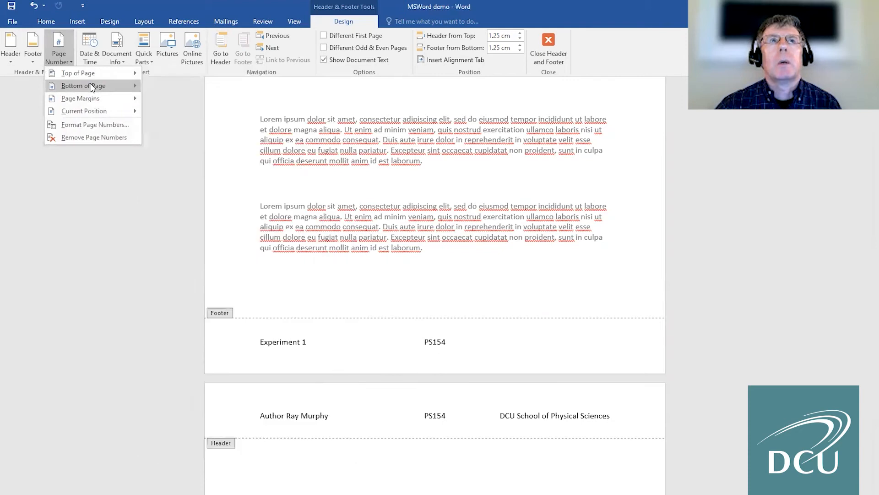
mouse_move(92, 86)
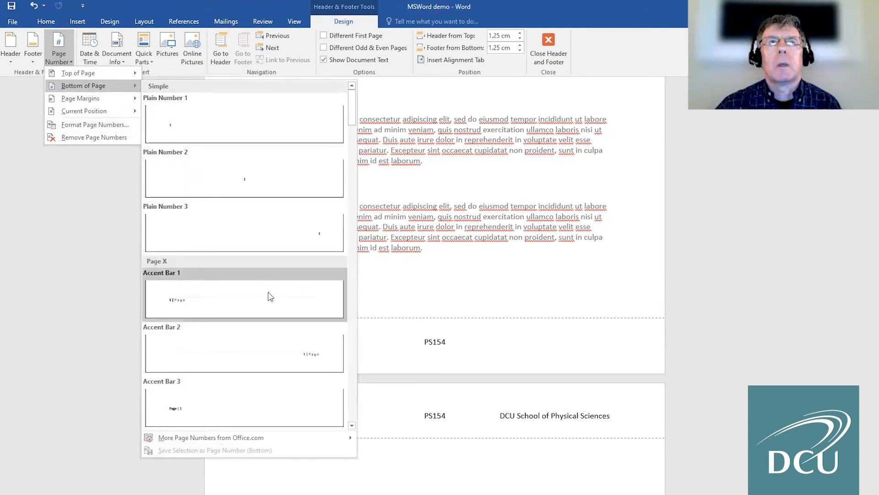
scroll(284, 275, "down", 10)
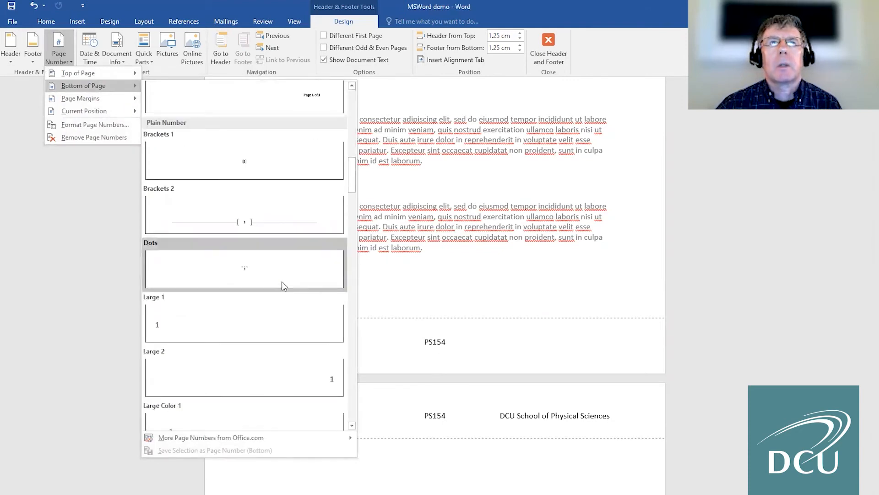
scroll(281, 281, "up", 6)
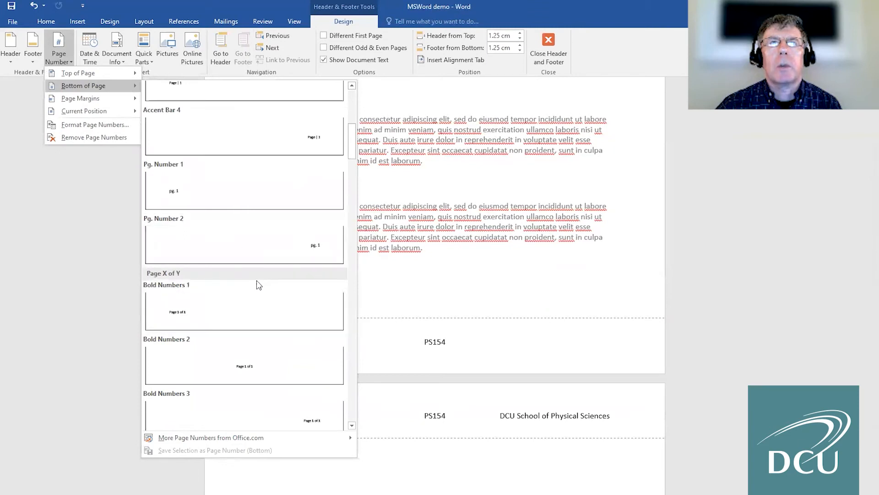
left_click(291, 422)
left_click(329, 339)
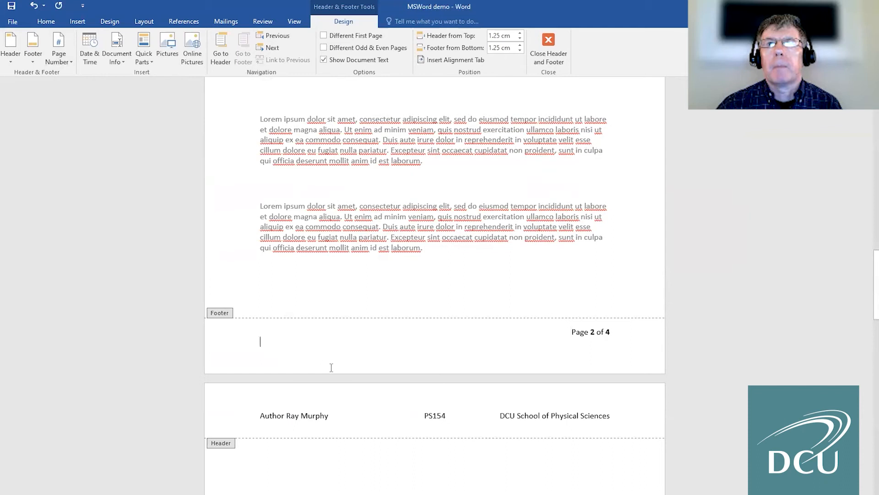
Center the footer's page number line, add "PS154" and "Experiment 1" before it spaced across the page, and return to the body text
scroll(336, 364, "down", 3)
scroll(335, 368, "down", 12)
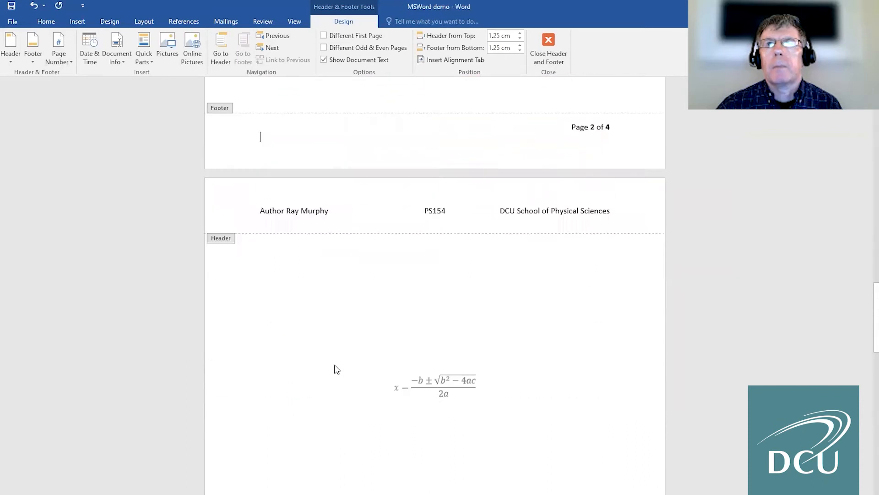
scroll(334, 369, "up", 18)
scroll(364, 347, "up", 2)
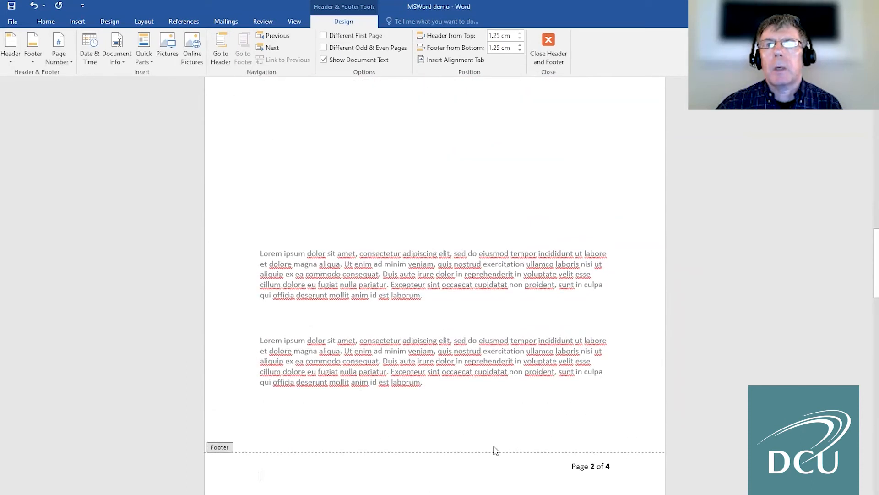
scroll(499, 438, "down", 1)
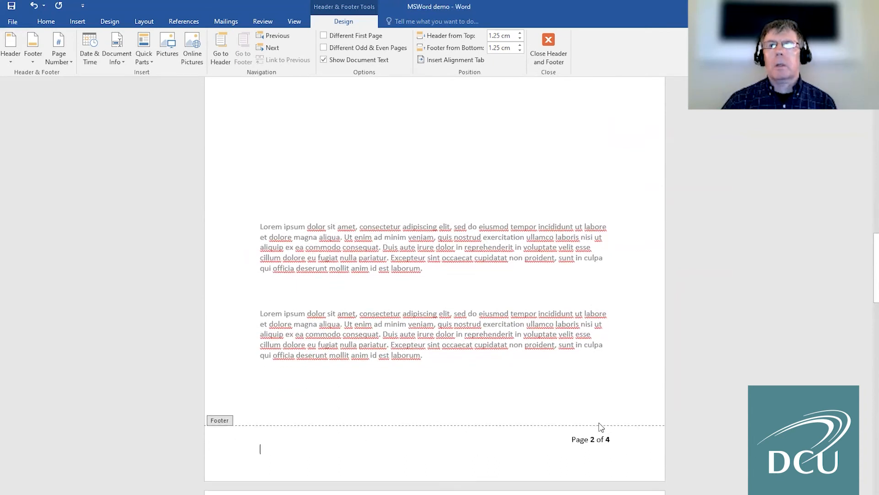
key("ctrl+e")
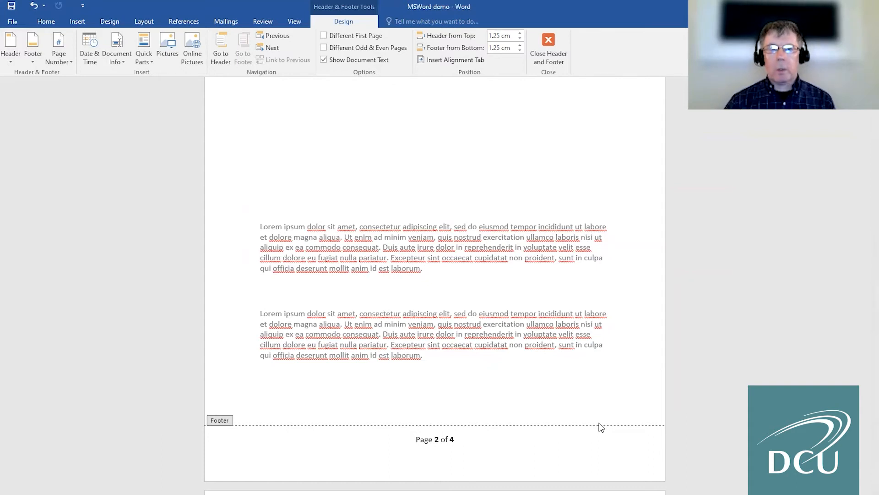
type("PS154 ")
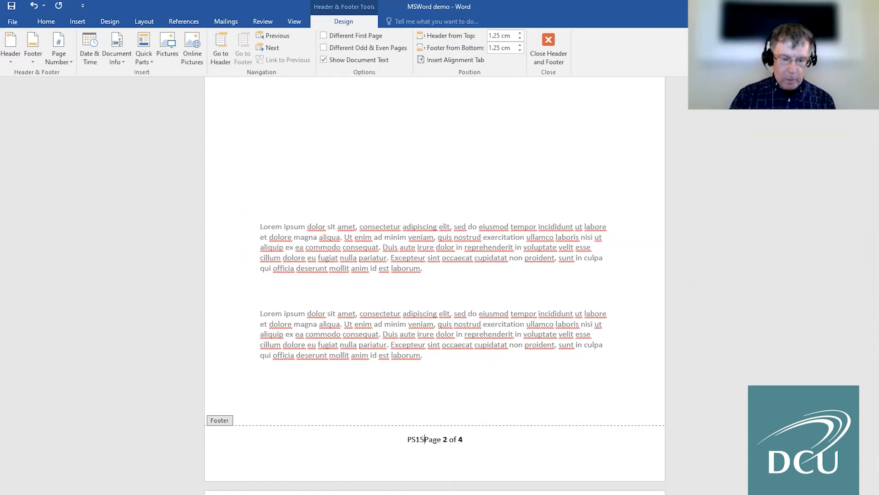
type("Experimen")
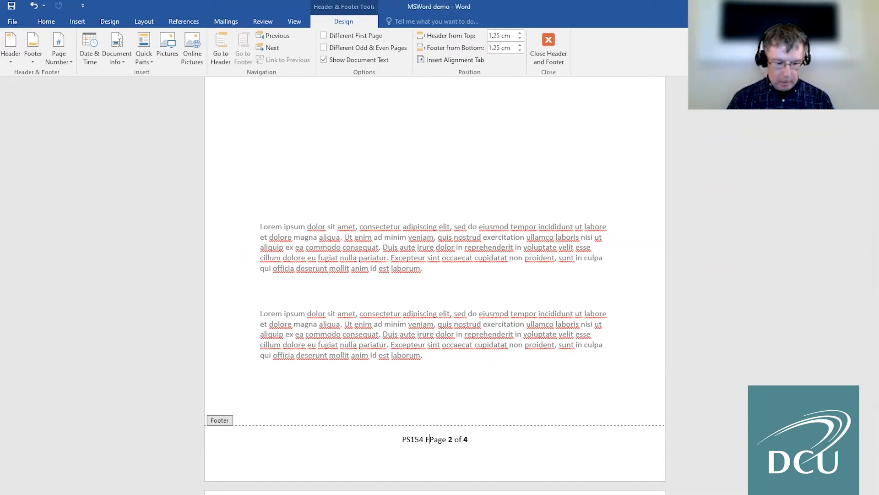
type("t 1")
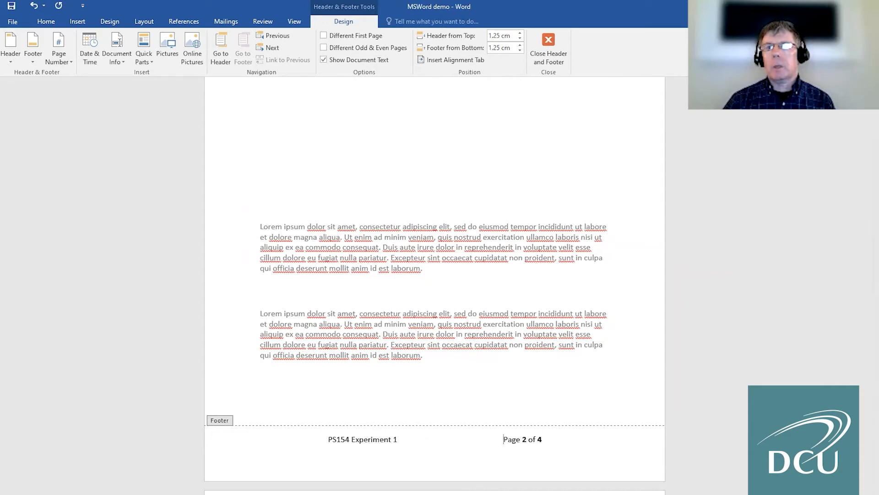
key("Right")
key("Right")
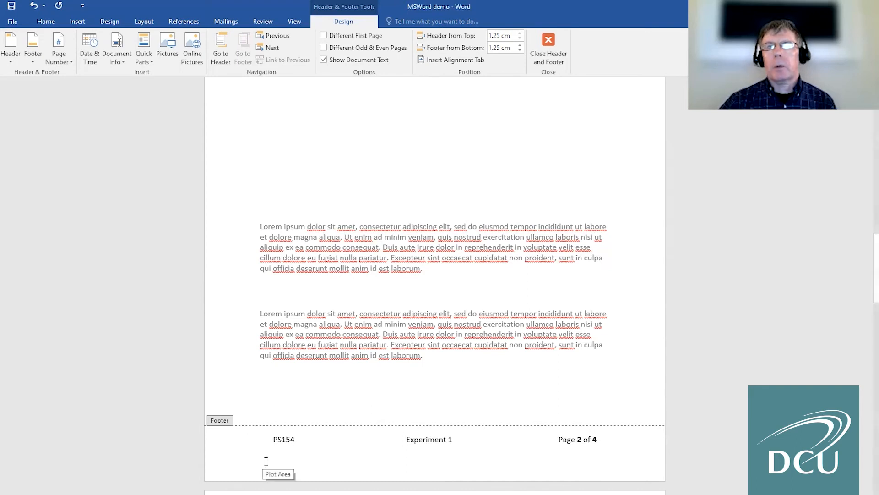
double_click(412, 126)
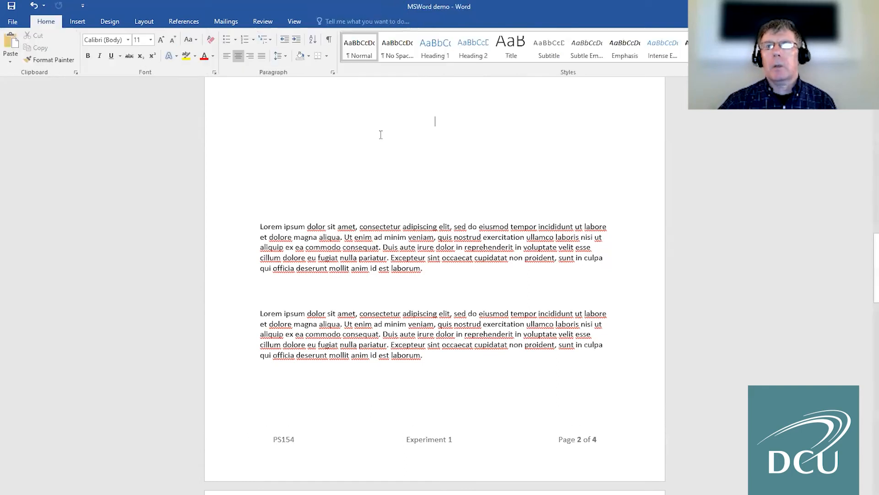
Check the headers, footers and page numbers on all pages of the document
scroll(386, 436, "down", 3)
scroll(385, 436, "up", 10)
scroll(385, 436, "up", 10)
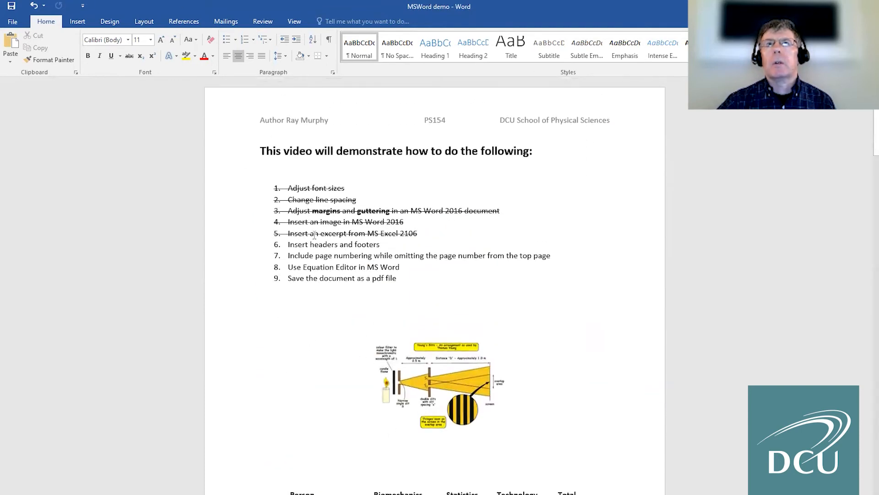
scroll(346, 261, "down", 9)
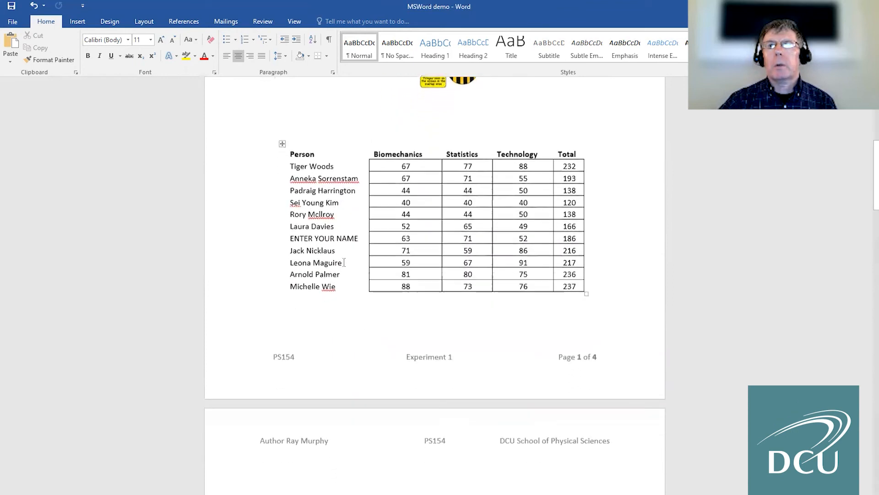
scroll(556, 367, "down", 15)
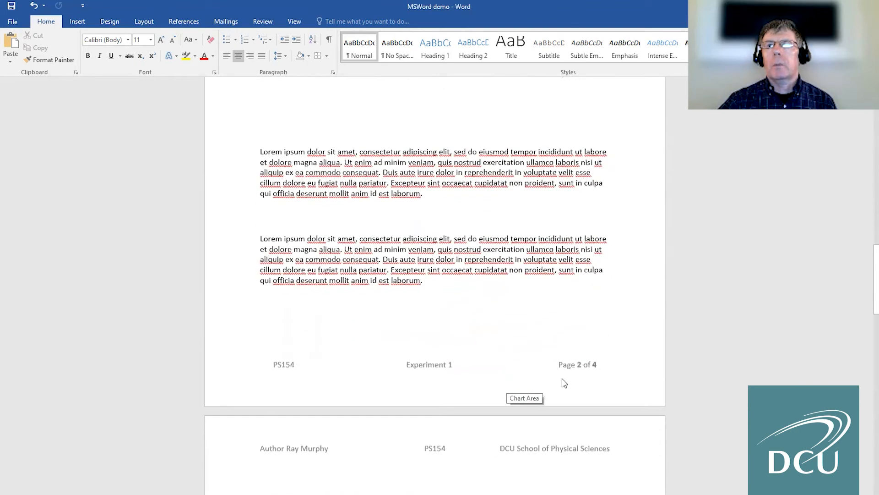
scroll(559, 385, "down", 15)
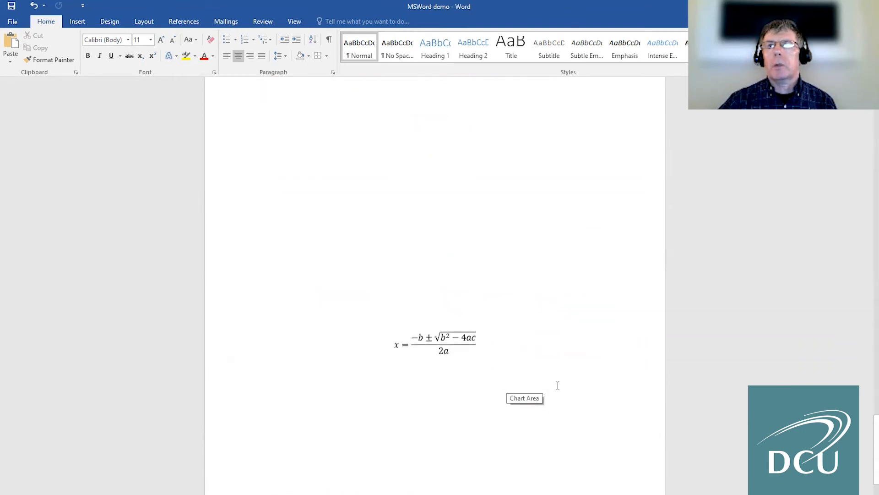
scroll(557, 387, "up", 18)
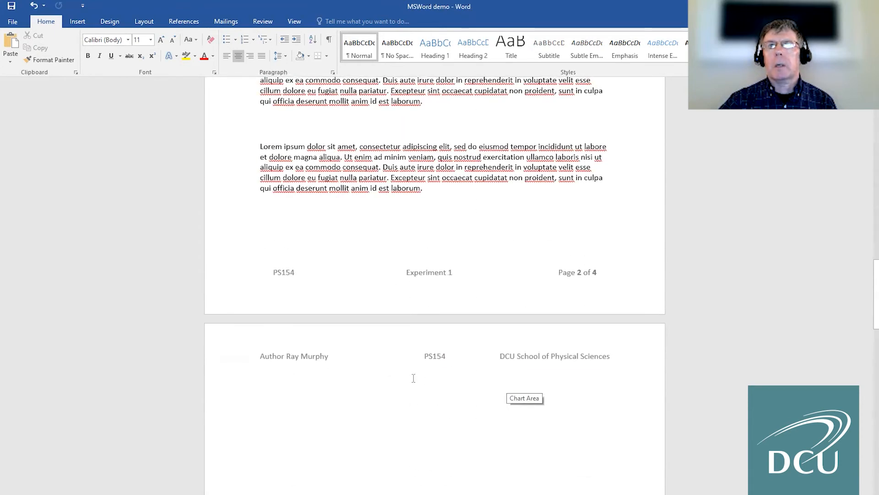
scroll(414, 378, "up", 5)
scroll(413, 378, "up", 10)
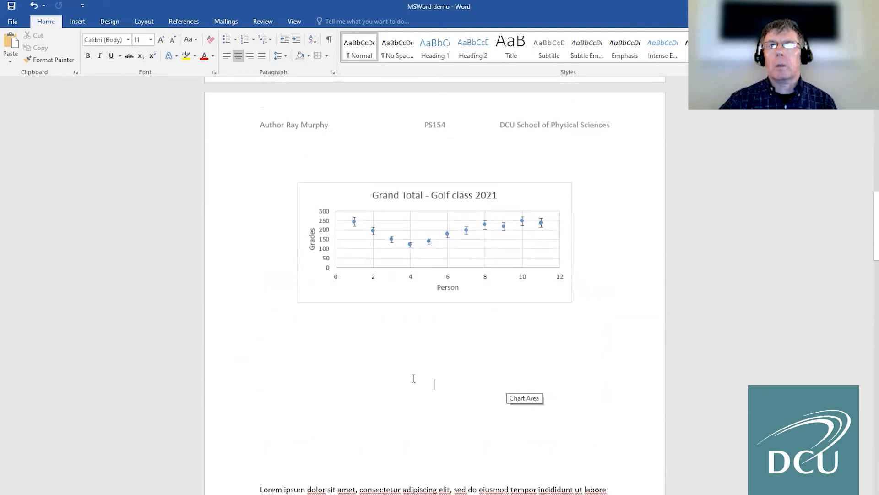
scroll(413, 378, "down", 12)
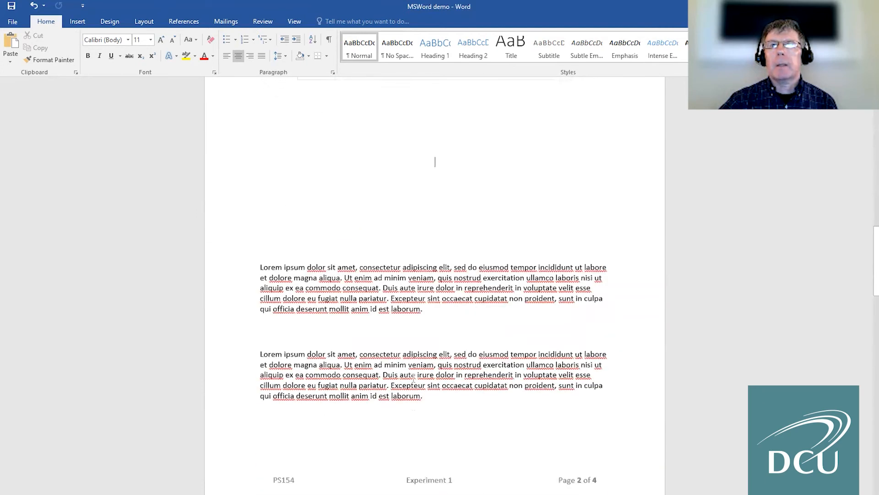
left_click(431, 165)
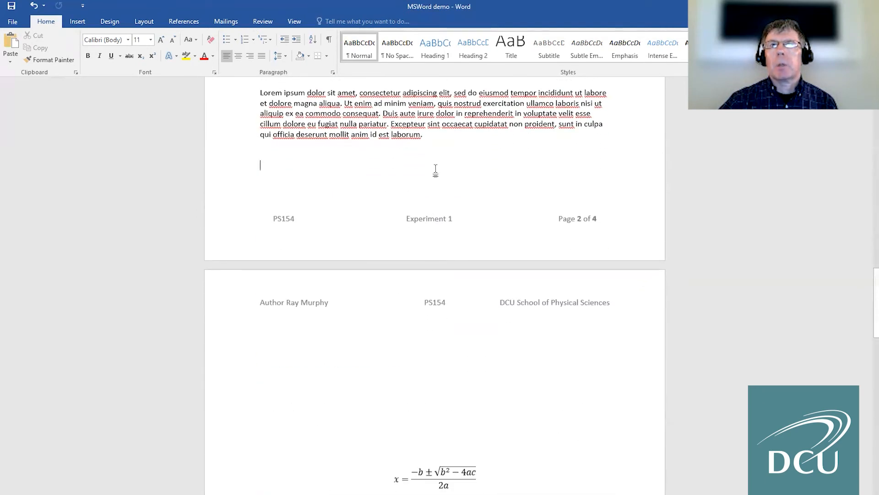
scroll(432, 166, "up", 14)
scroll(439, 171, "up", 4)
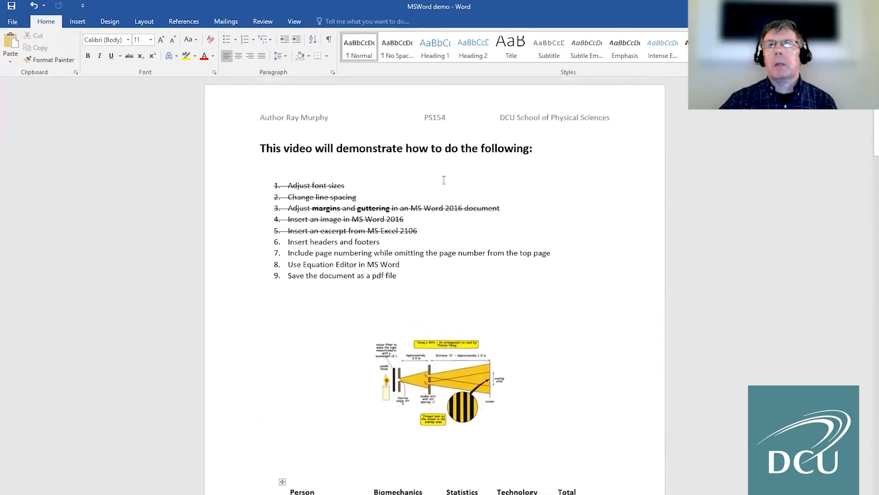
Open the first page's footer for editing and enable Different First Page to omit the header, footer and page number there
scroll(441, 208, "down", 5)
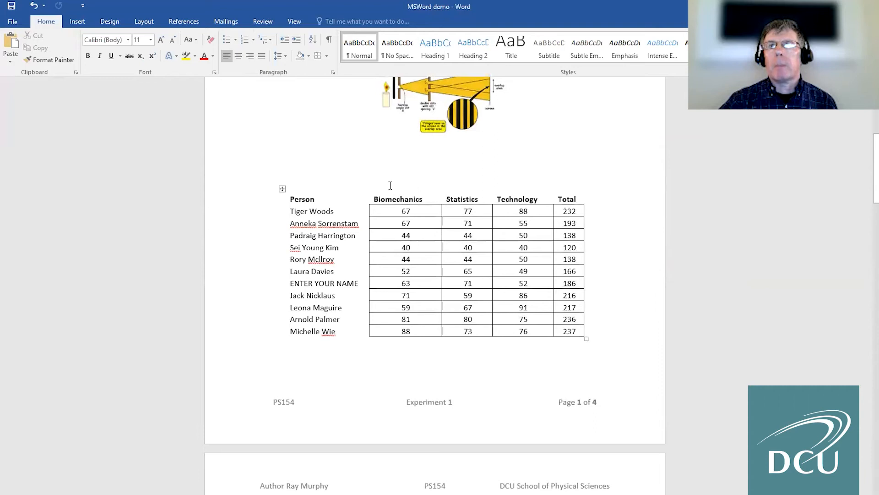
left_click(441, 406)
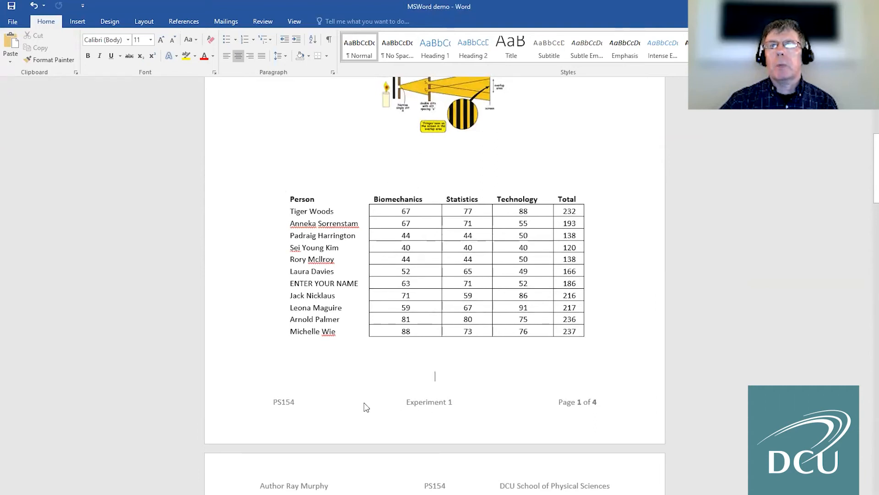
double_click(434, 407)
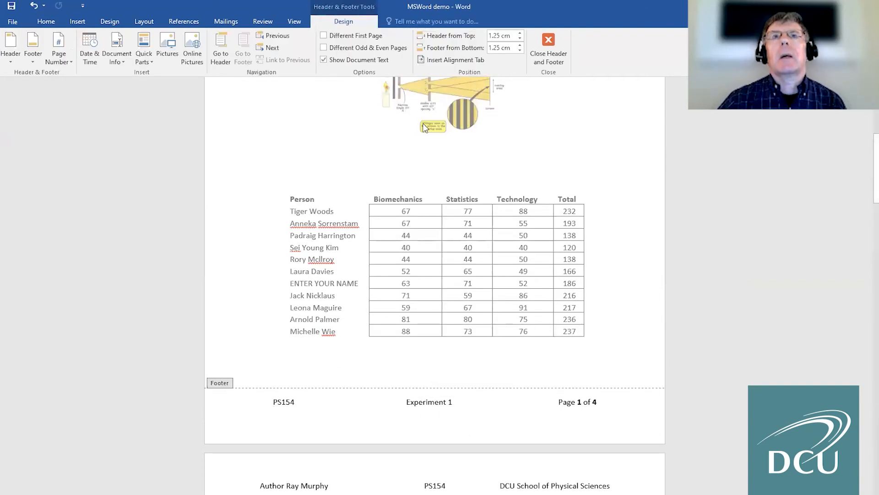
left_click(323, 36)
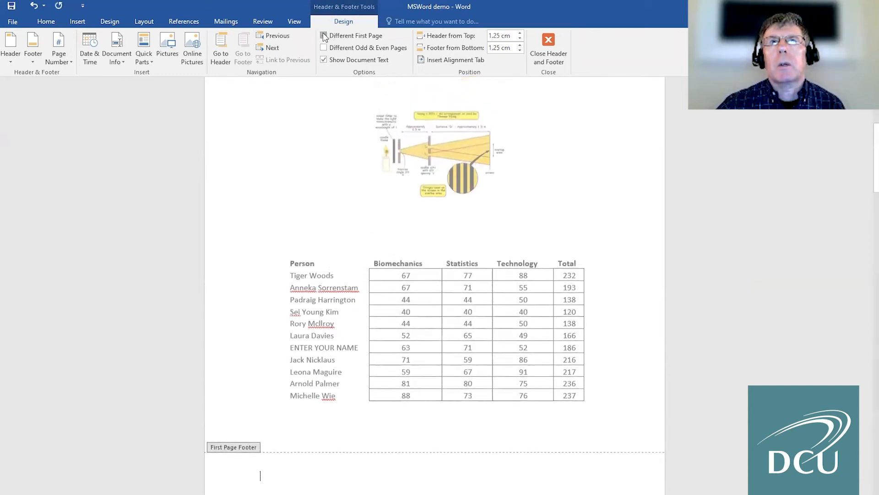
scroll(615, 190, "up", 6)
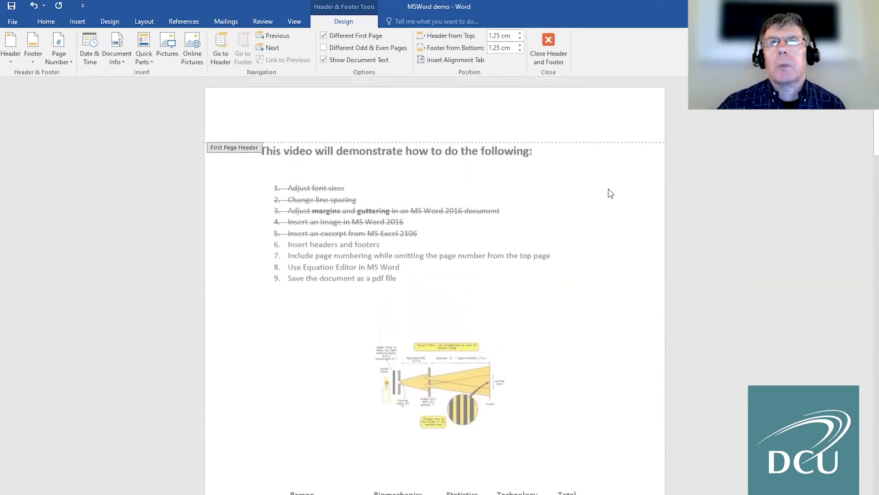
scroll(568, 194, "down", 5)
scroll(569, 195, "down", 4)
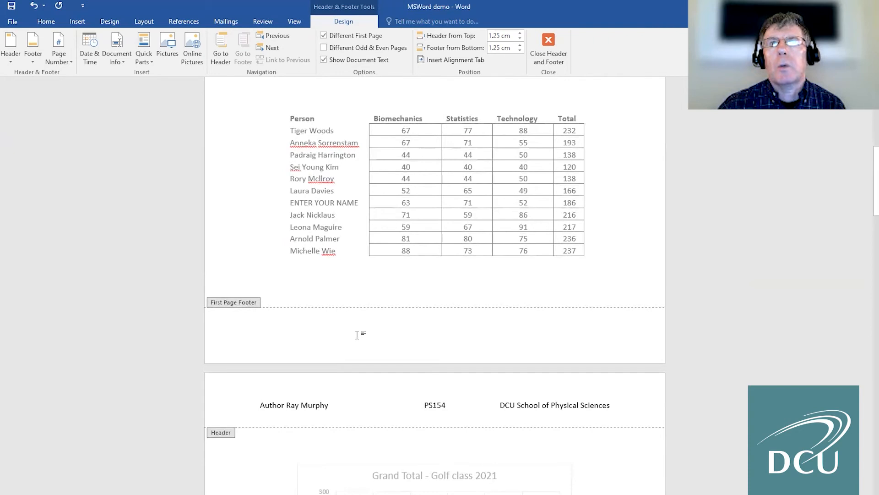
scroll(358, 335, "up", 8)
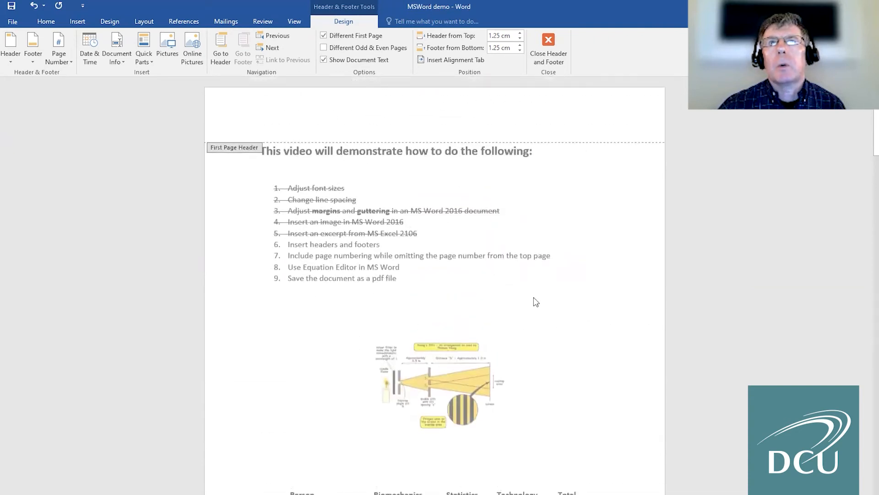
Check the first page's empty header and footer against the headers, footers and page numbers on the following pages
scroll(519, 299, "down", 10)
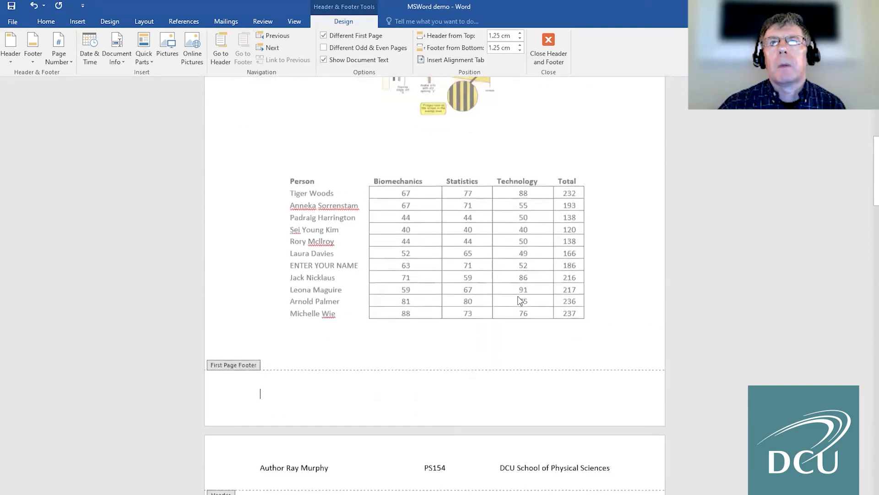
scroll(474, 304, "down", 3)
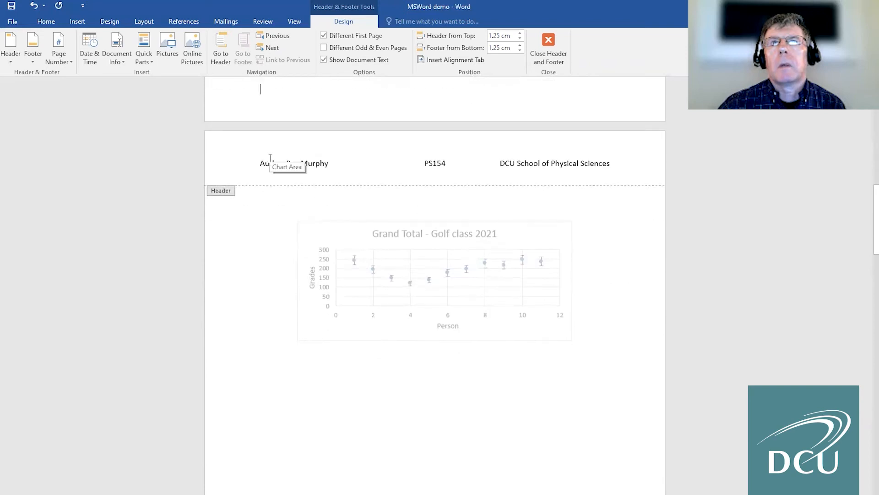
scroll(337, 173, "down", 3)
scroll(348, 182, "down", 6)
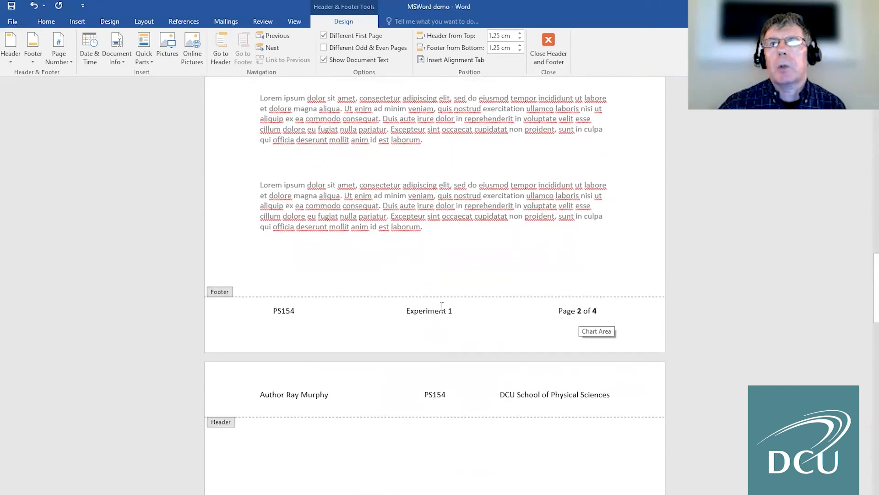
scroll(442, 306, "down", 4)
scroll(438, 308, "up", 18)
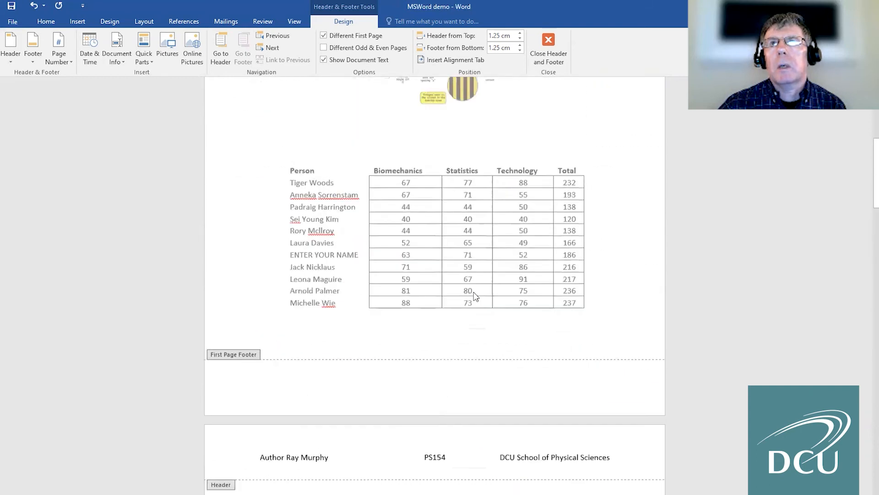
scroll(556, 408, "down", 9)
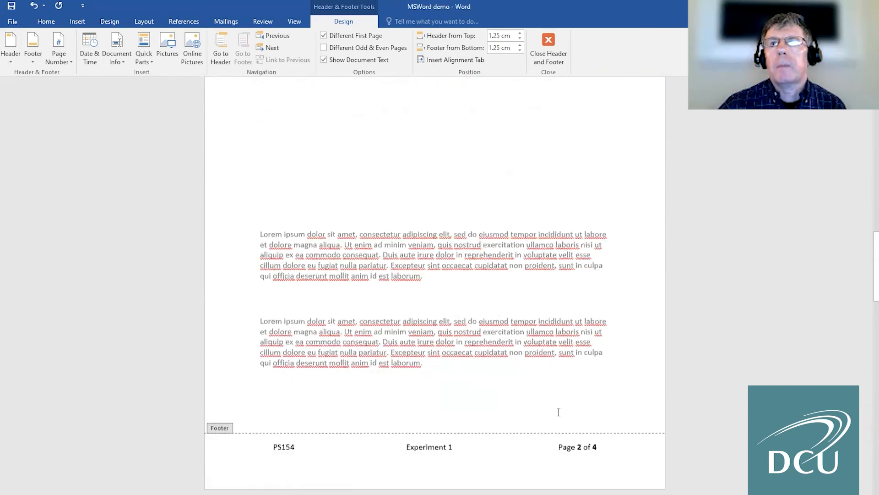
scroll(559, 411, "down", 5)
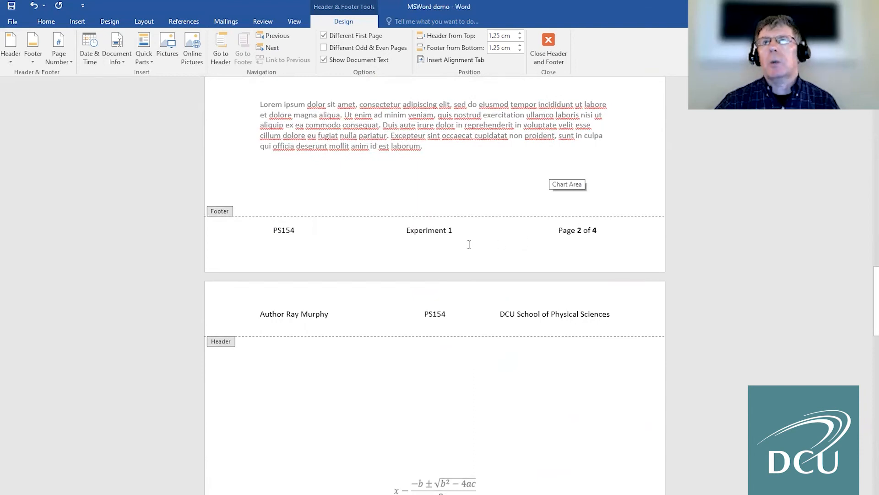
scroll(472, 247, "down", 4)
scroll(472, 247, "up", 4)
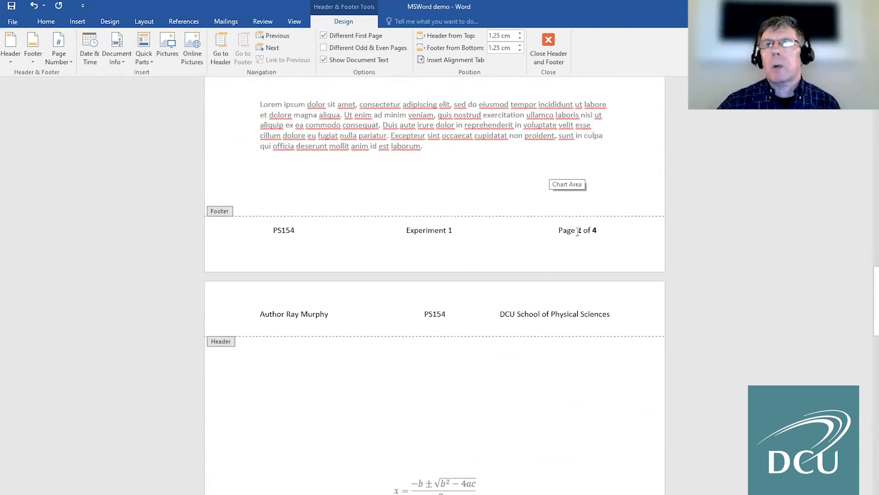
scroll(511, 245, "down", 12)
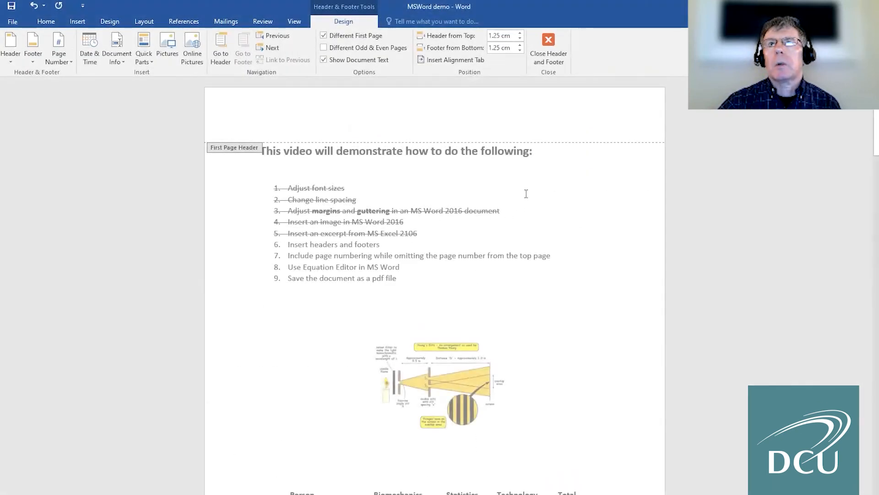
Return to the body text and strike through items 6 and 7 of the numbered task list
double_click(526, 195)
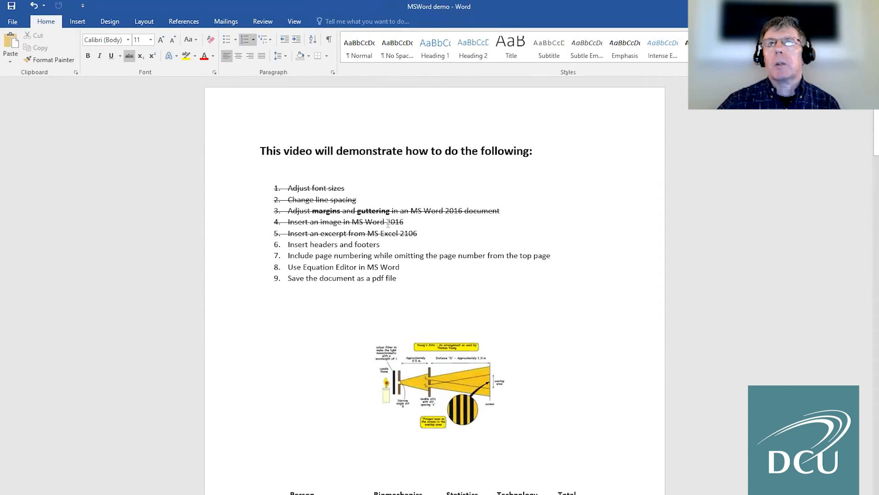
left_click_drag(388, 245, 303, 246)
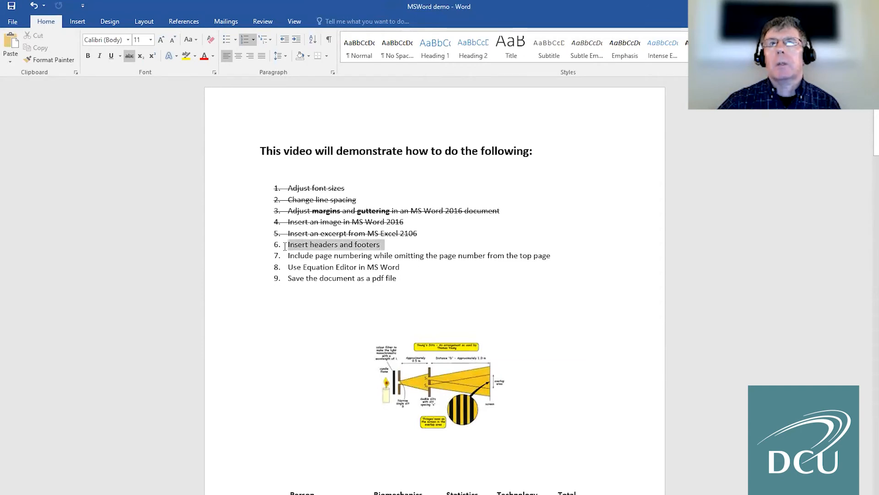
left_click(129, 56)
left_click(497, 211)
left_click(416, 267)
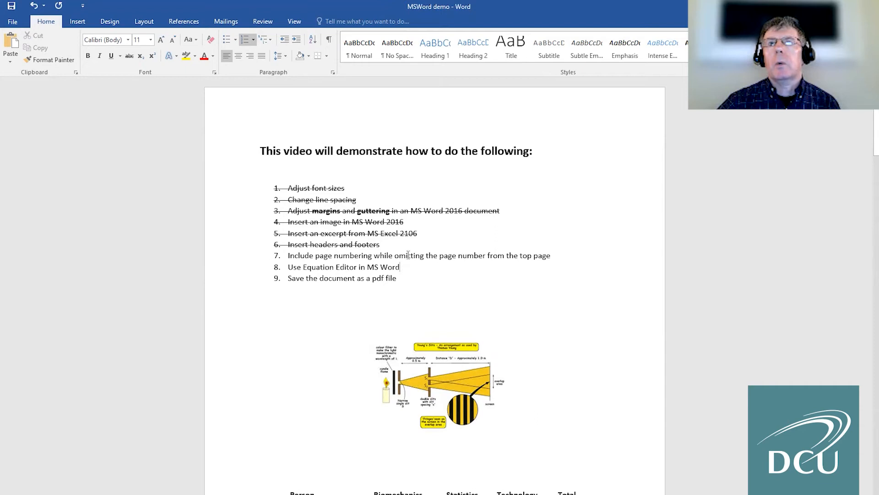
left_click_drag(567, 258, 288, 256)
left_click(130, 56)
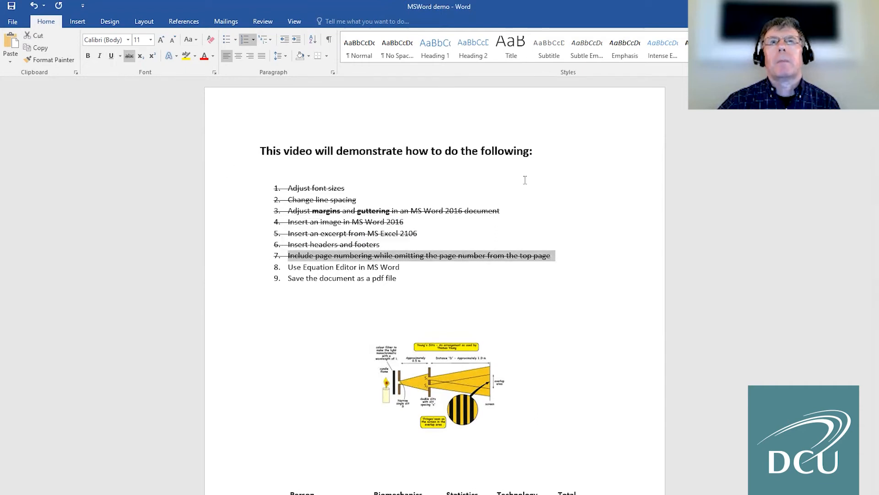
left_click(523, 188)
left_click(461, 265)
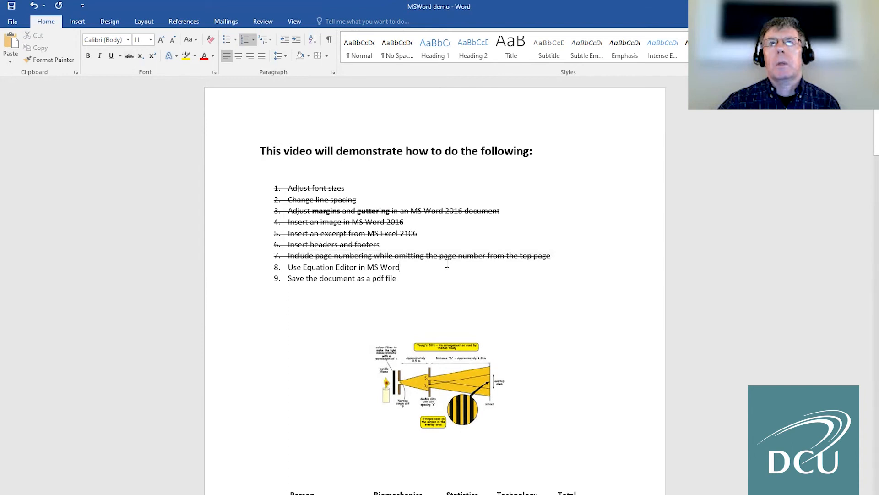
Delete the blank lines above the quadratic formula on page 3 to move it up the page
scroll(443, 267, "down", 15)
scroll(444, 264, "down", 15)
scroll(458, 218, "up", 3)
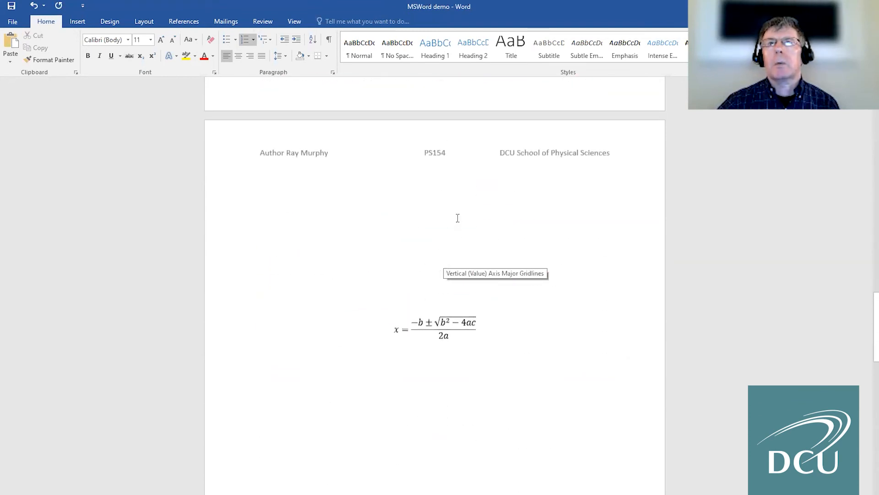
left_click(462, 216)
key("Delete")
key("Delete")
key("Delete")
key("Delete")
key("Delete")
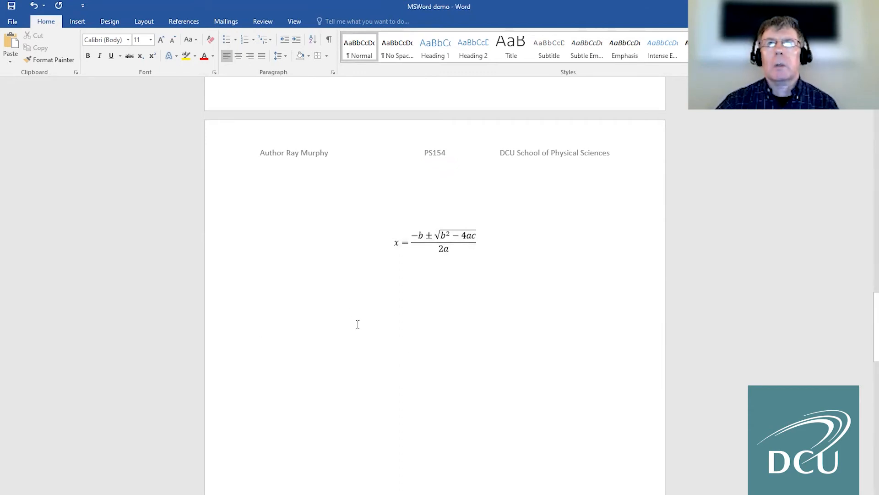
left_click(356, 307)
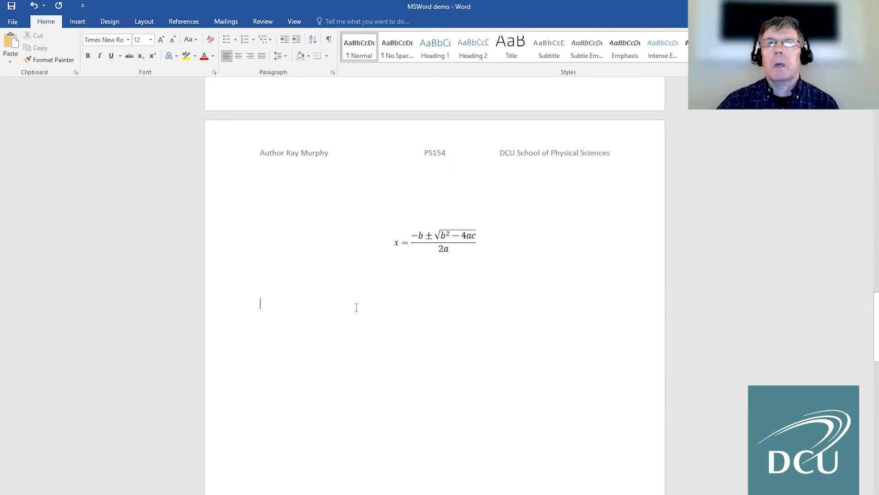
left_click(383, 328)
left_click(429, 304)
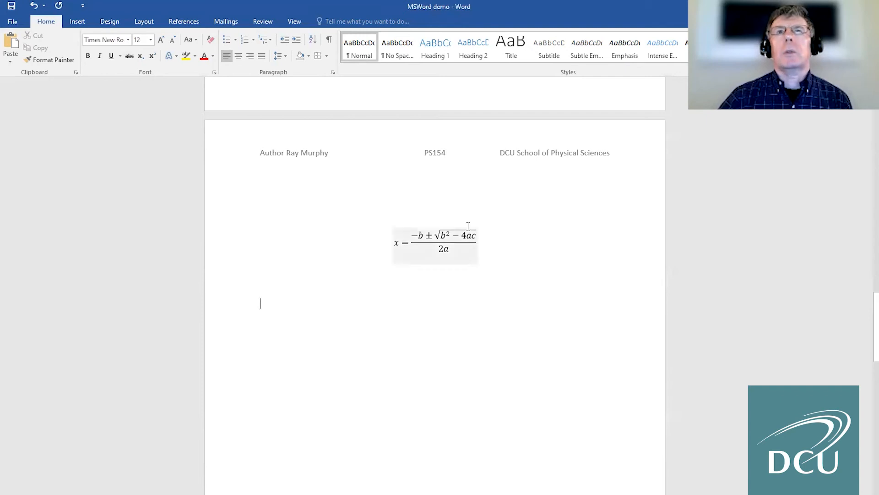
left_click(431, 244)
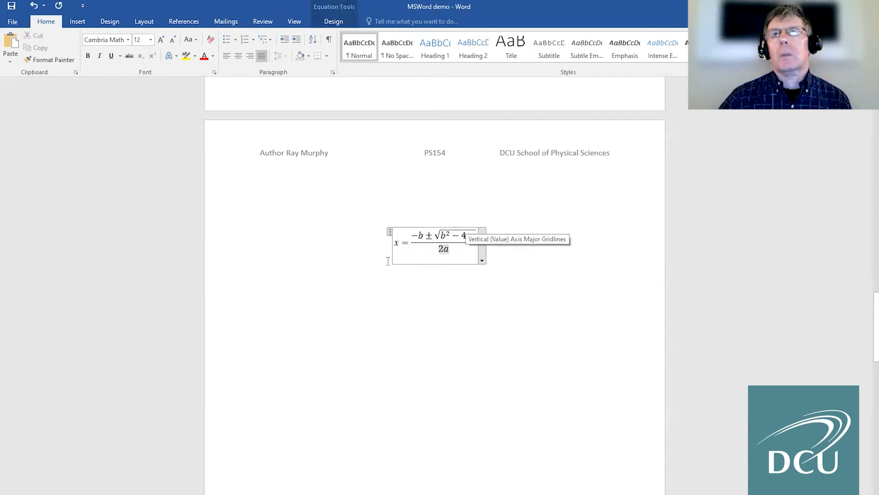
Enter "x =" as plain text on the line below the quadratic formula and erase it
left_click(434, 291)
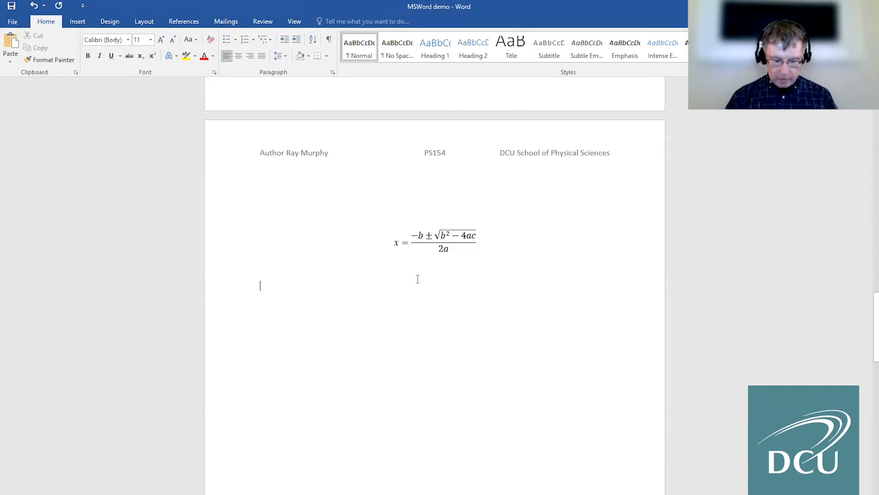
type("x =")
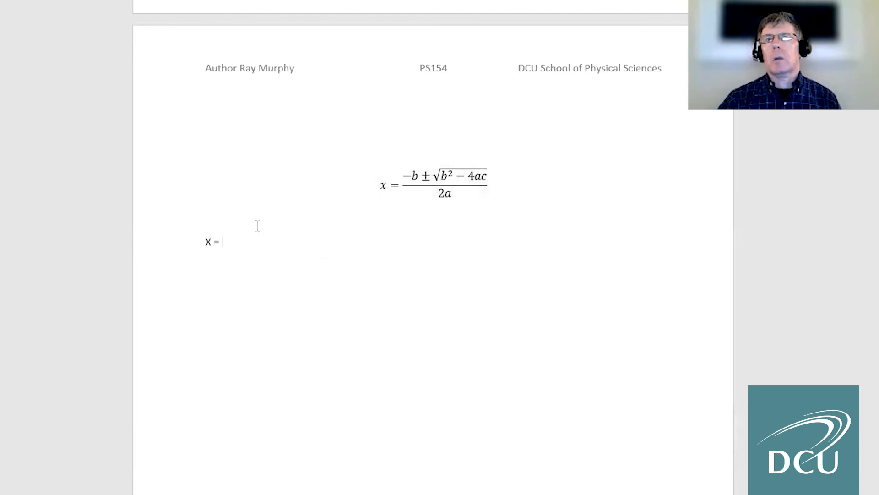
key("BackSpace")
key("BackSpace")
key("BackSpace")
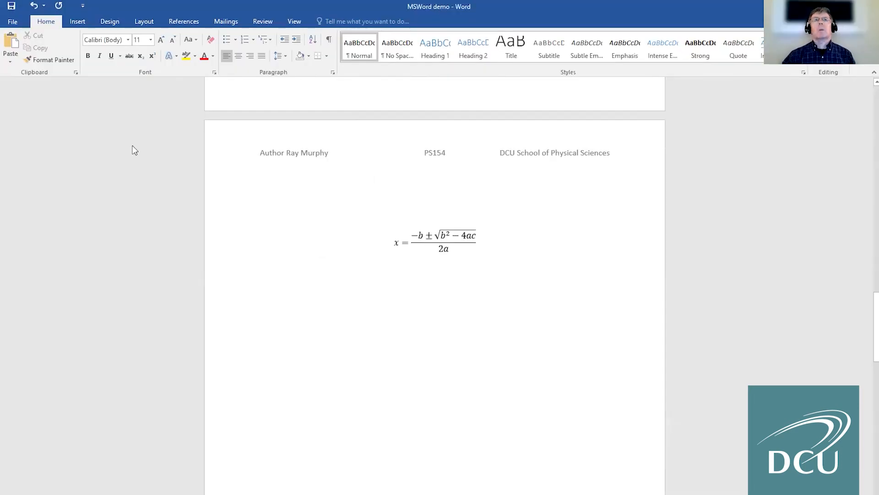
Insert a new blank equation below the quadratic formula and begin it with "x ="
left_click(88, 23)
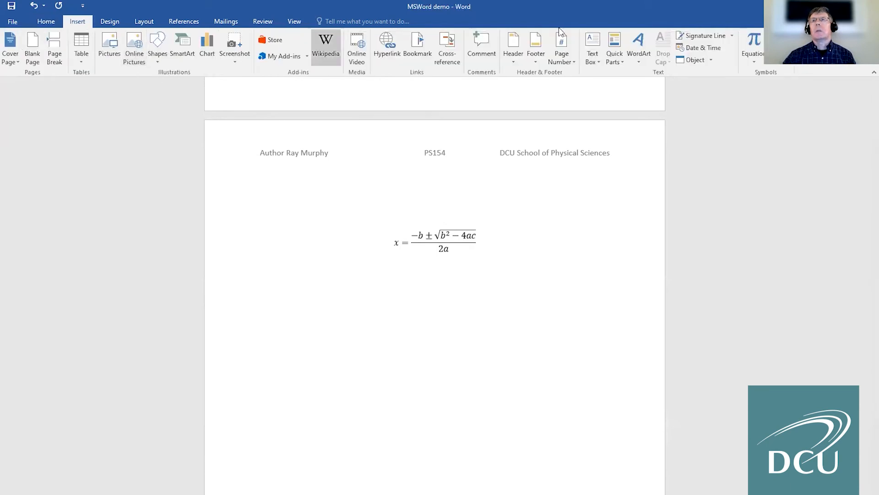
left_click(752, 60)
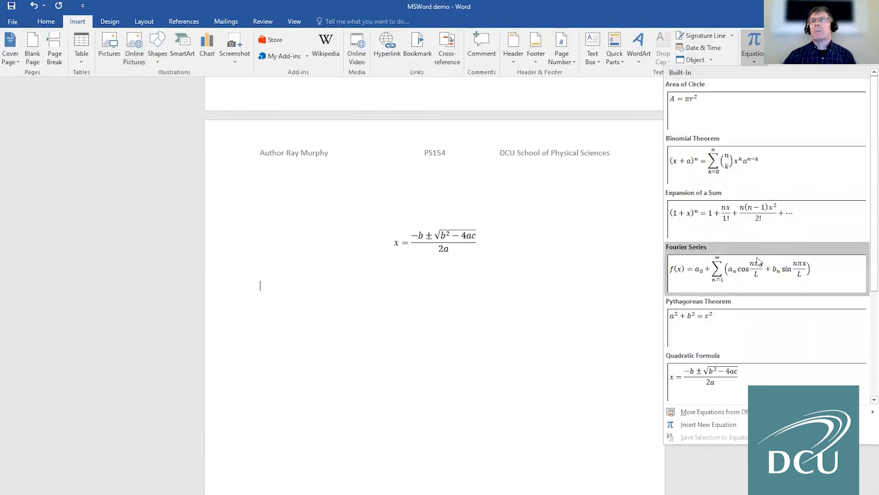
left_click(710, 425)
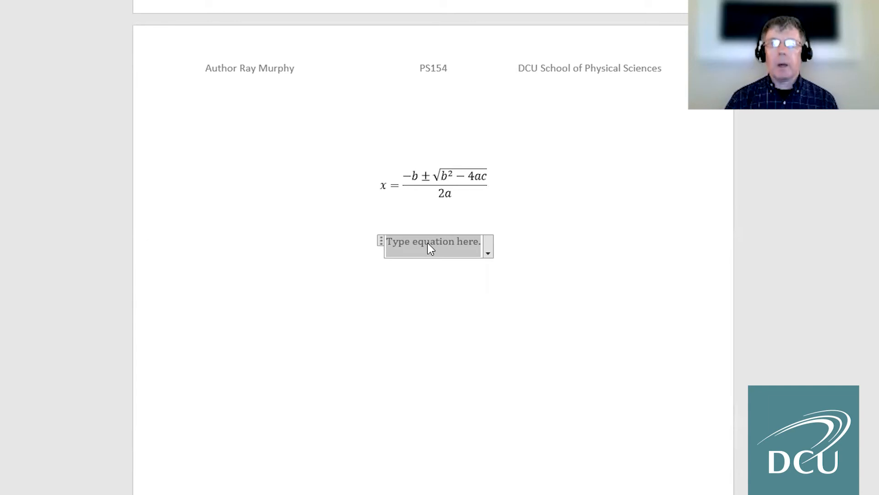
type("x =")
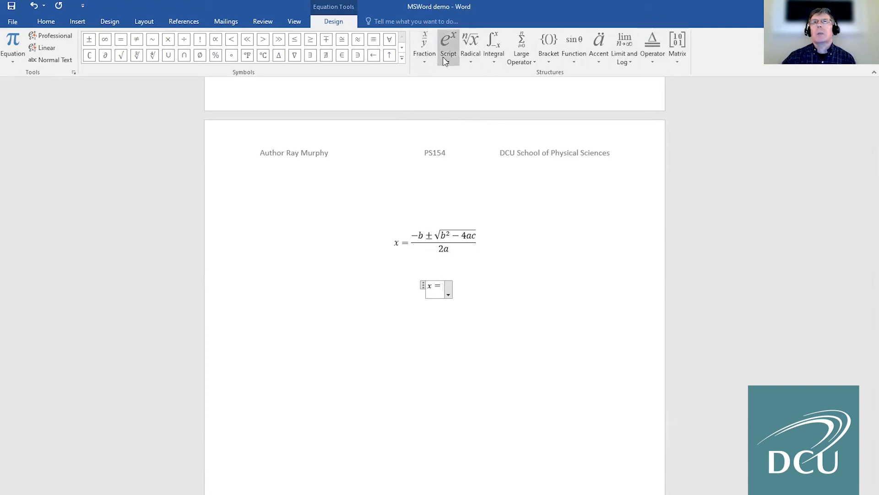
Add a stacked fraction after "x =" and fill its numerator with "-b ±" followed by an empty square root
left_click(425, 56)
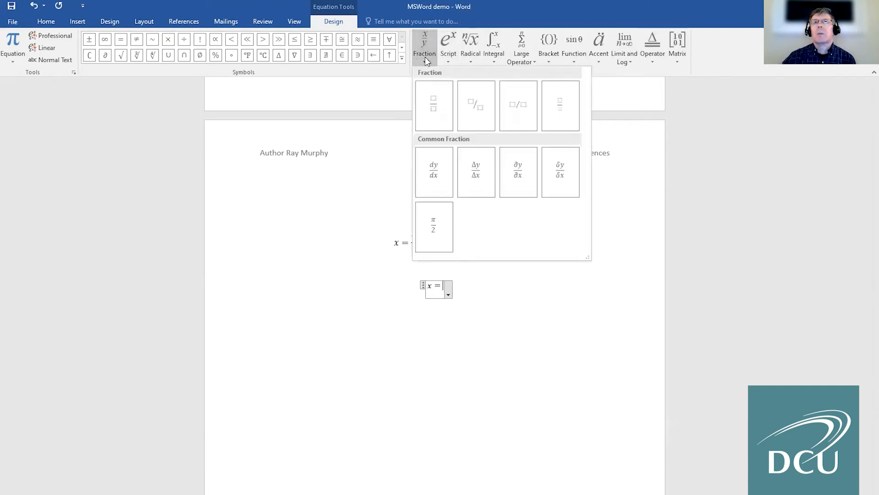
left_click(434, 107)
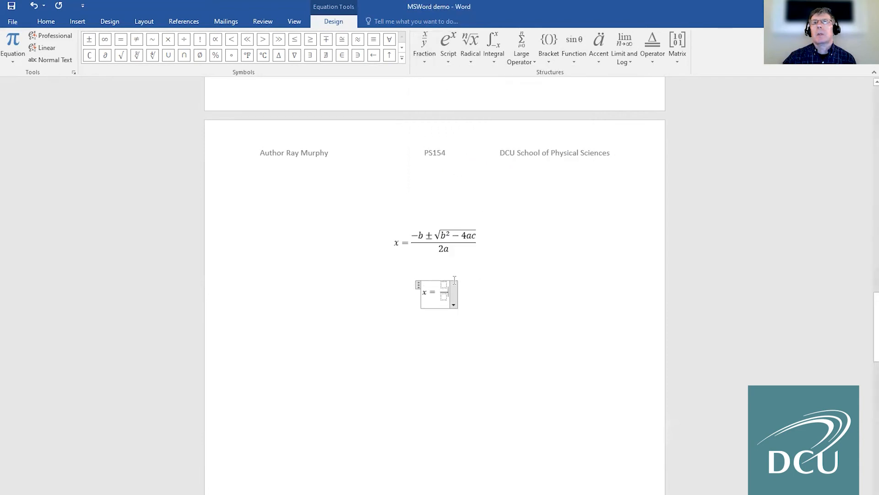
left_click(443, 285)
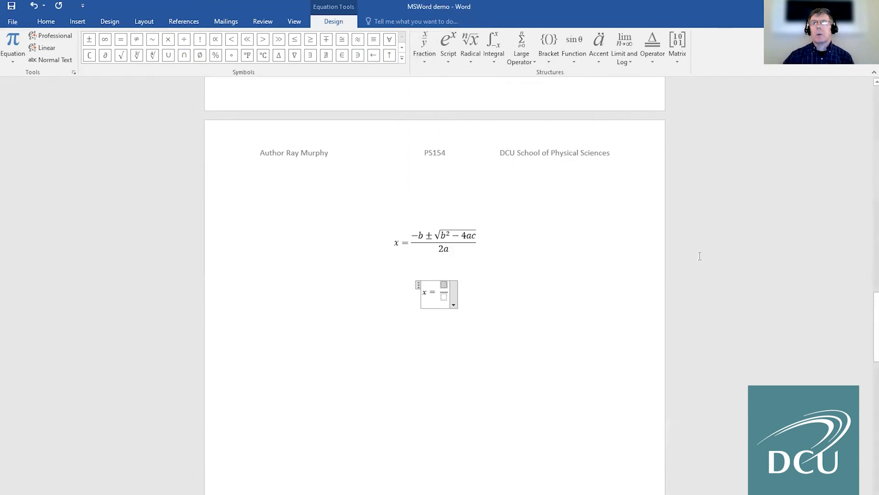
type("-b")
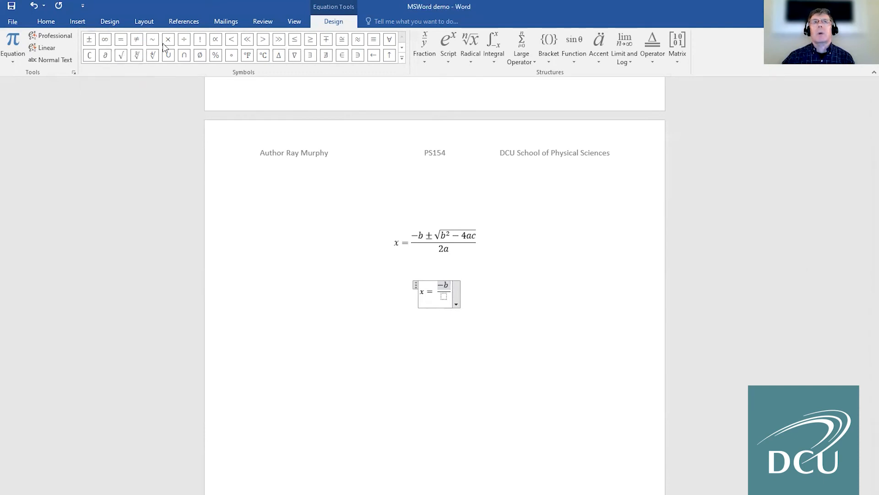
left_click(89, 43)
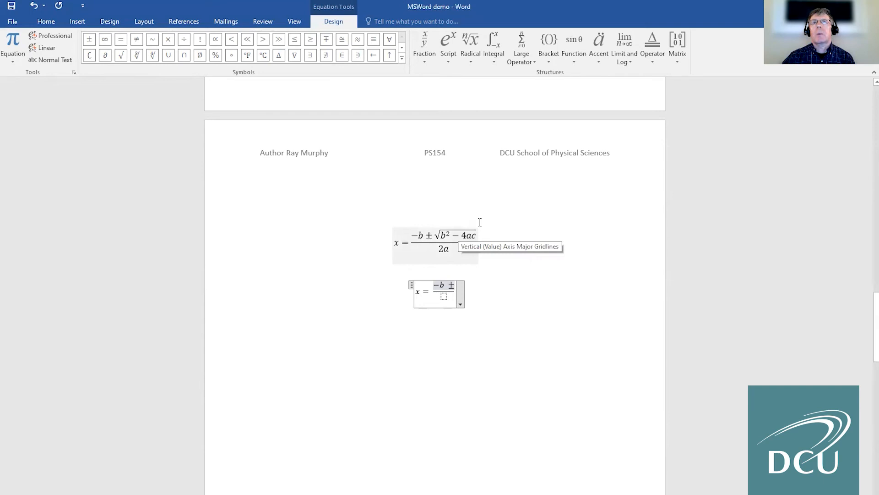
left_click(469, 59)
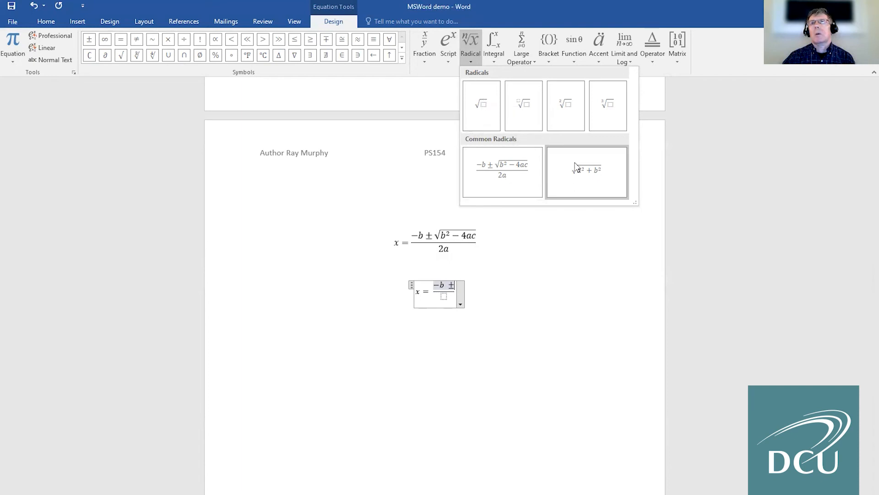
left_click(484, 106)
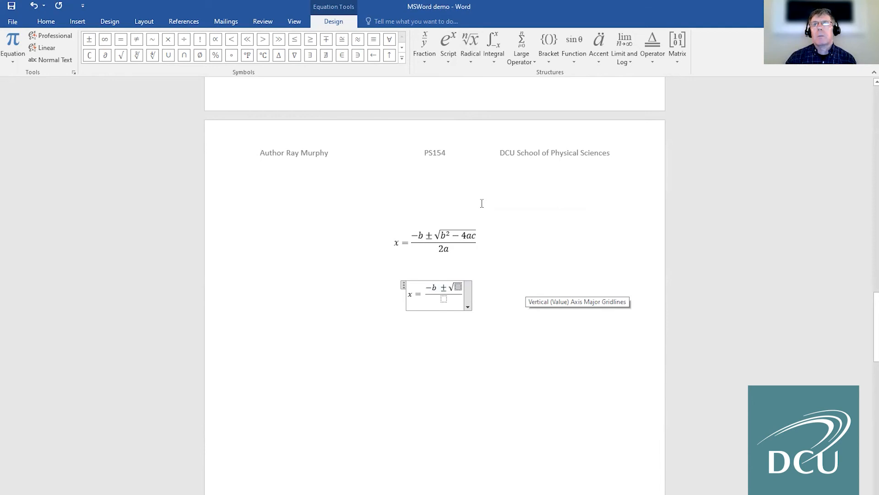
Insert a superscript structure inside the empty square root and fill it with base "b" and exponent "2"
key("Right")
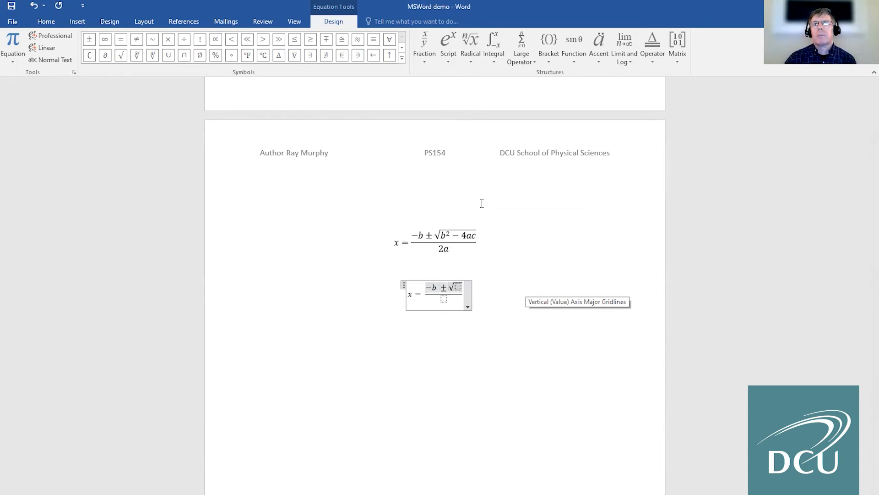
key("Right")
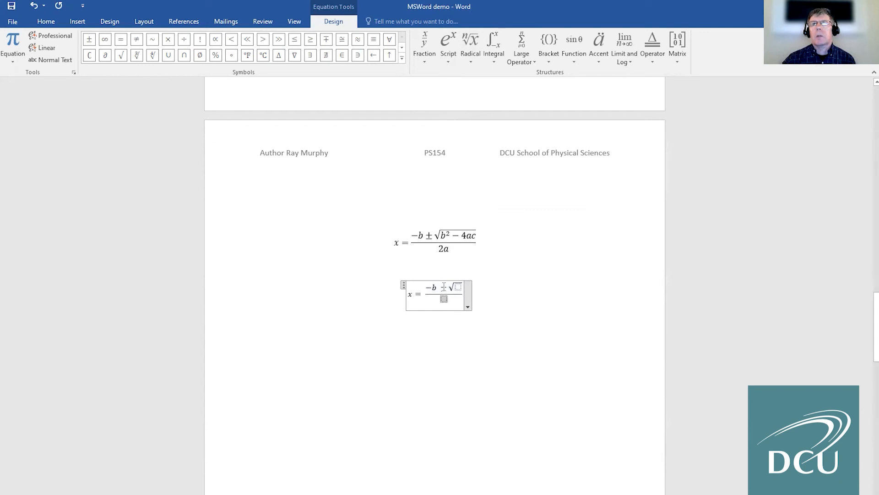
left_click(425, 46)
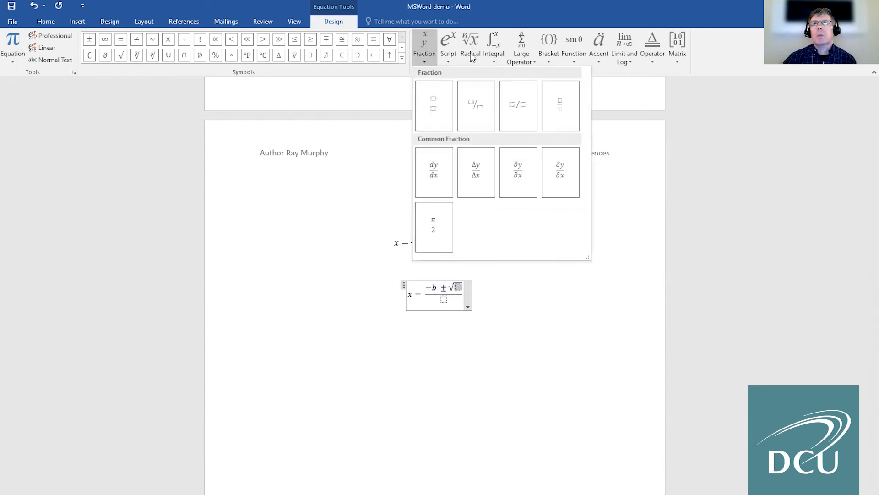
left_click(448, 50)
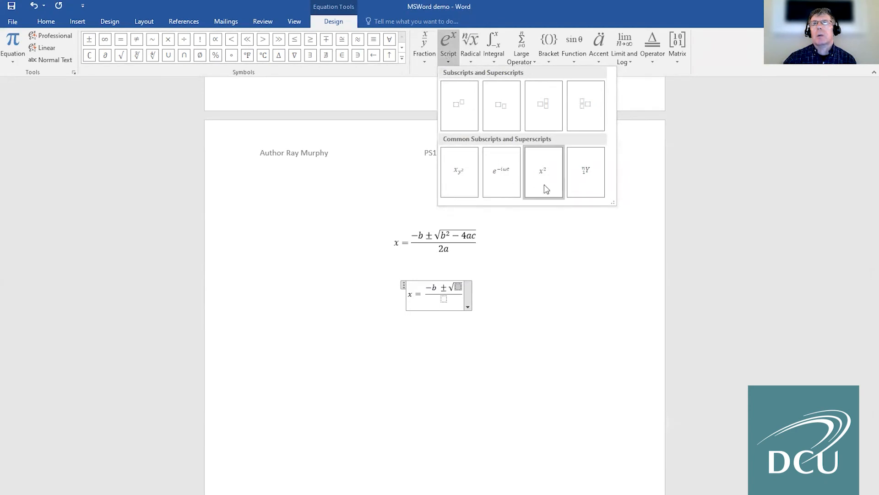
left_click(464, 114)
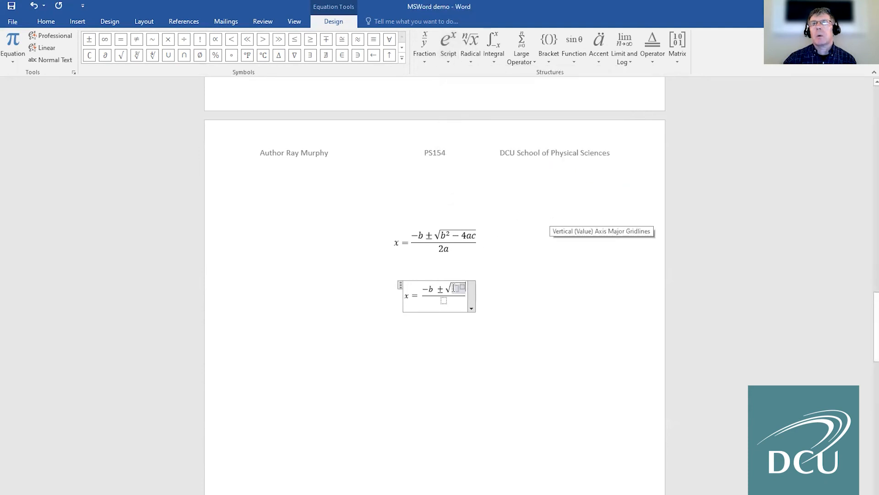
type("b")
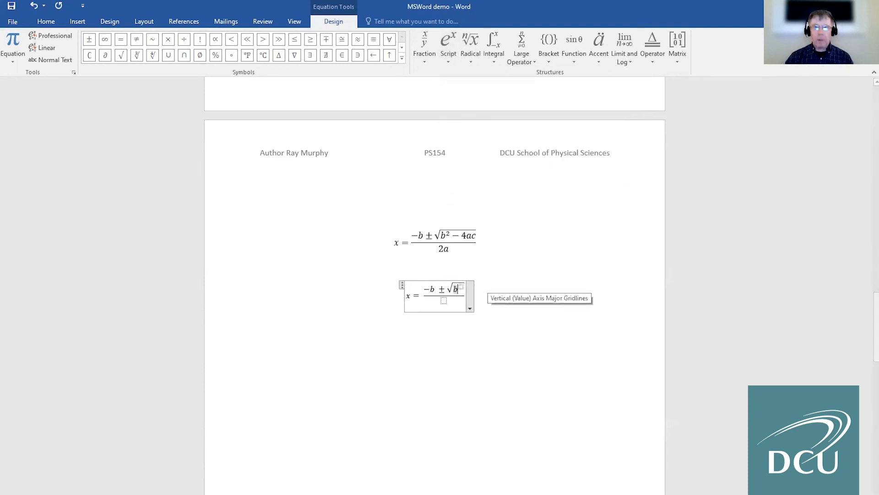
left_click(461, 288)
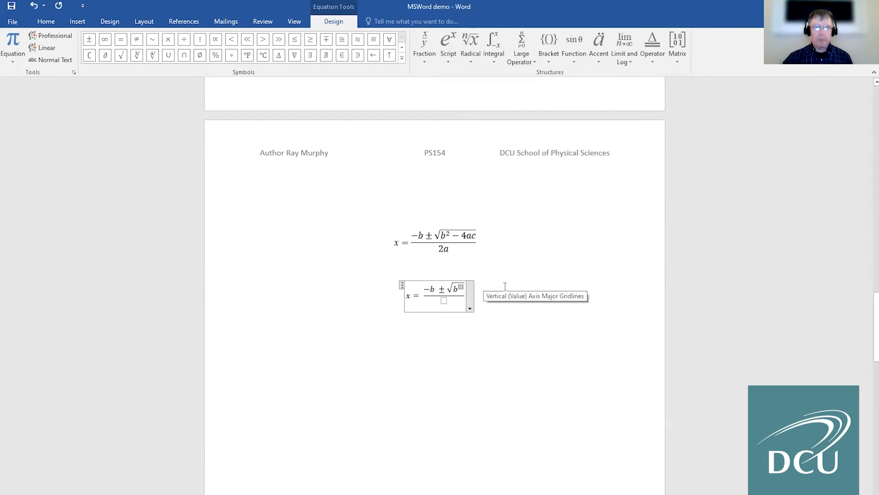
type("2")
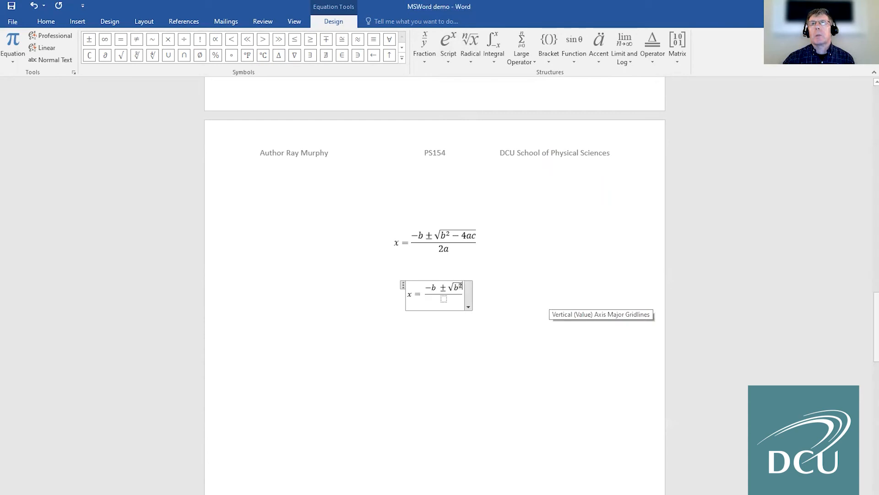
Continue the expression under the square root after the b² term with "-4ac"
left_click(463, 292)
key("Left")
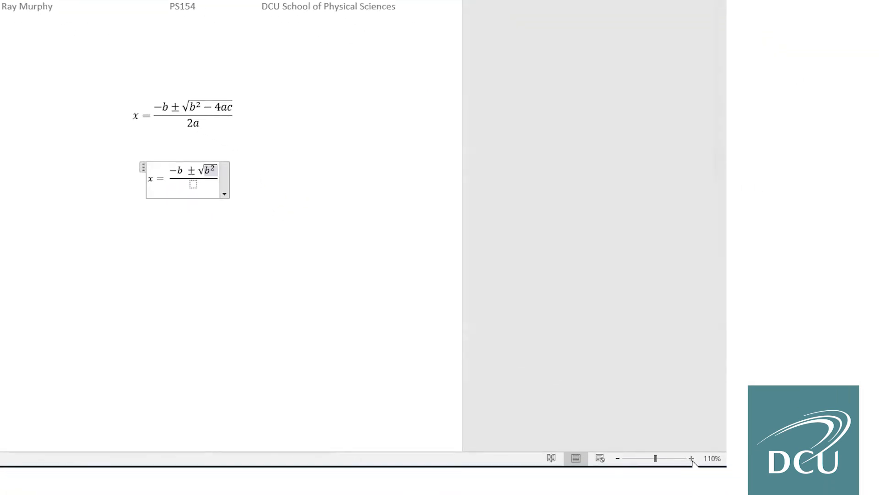
left_click(693, 458)
left_click(692, 459)
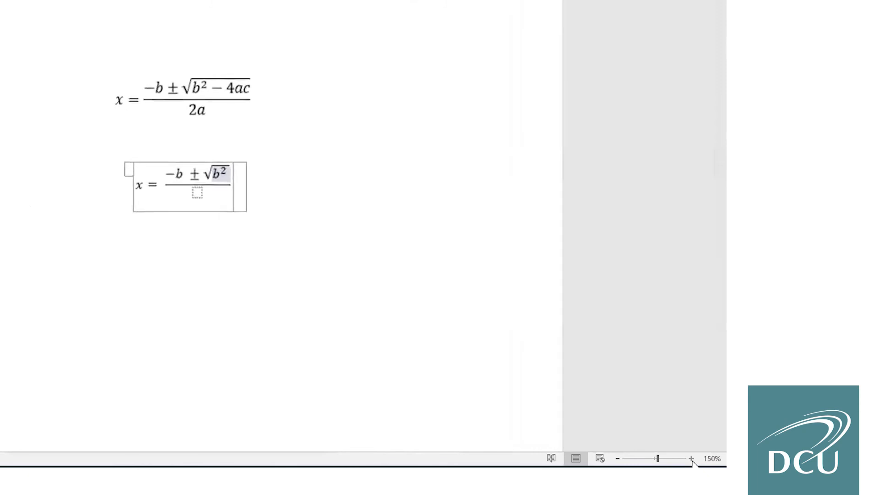
left_click(692, 459)
left_click(693, 459)
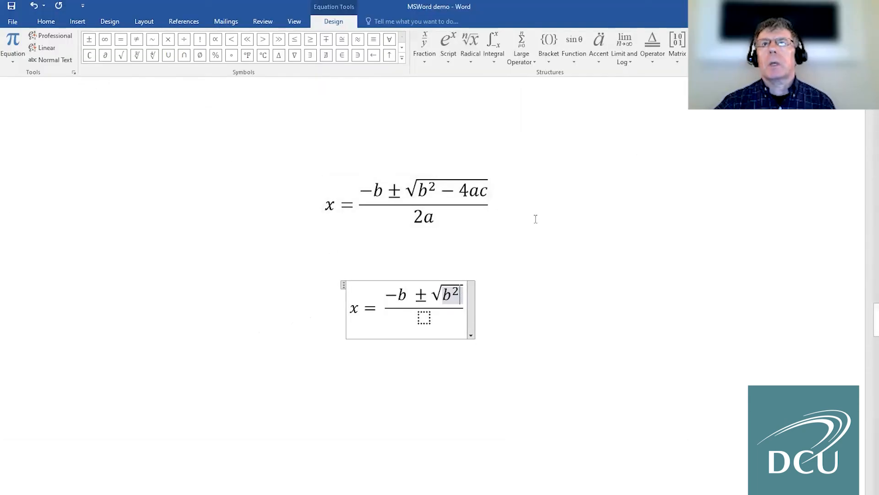
type("-4")
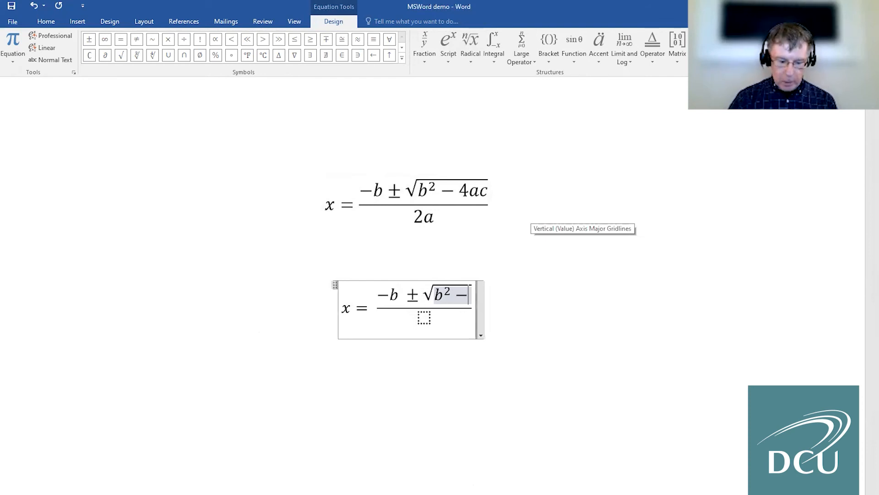
type("ac")
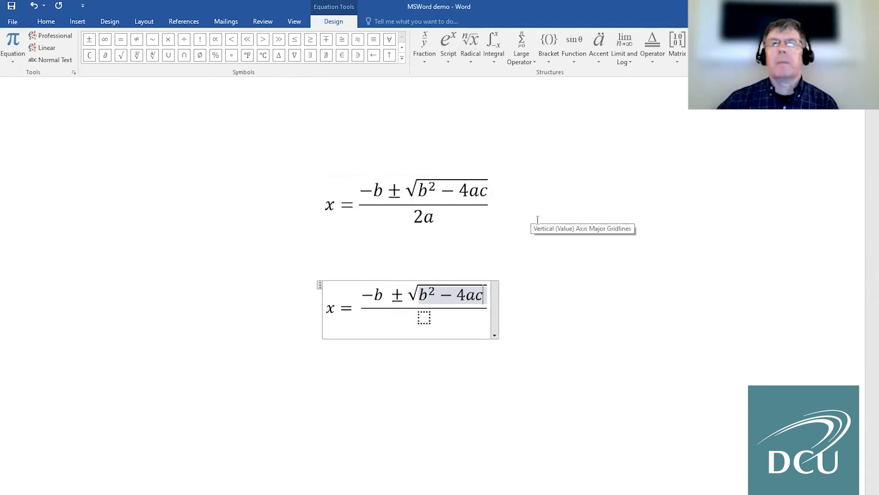
Fill the fraction's empty denominator with "2a" and leave the equation
left_click(435, 374)
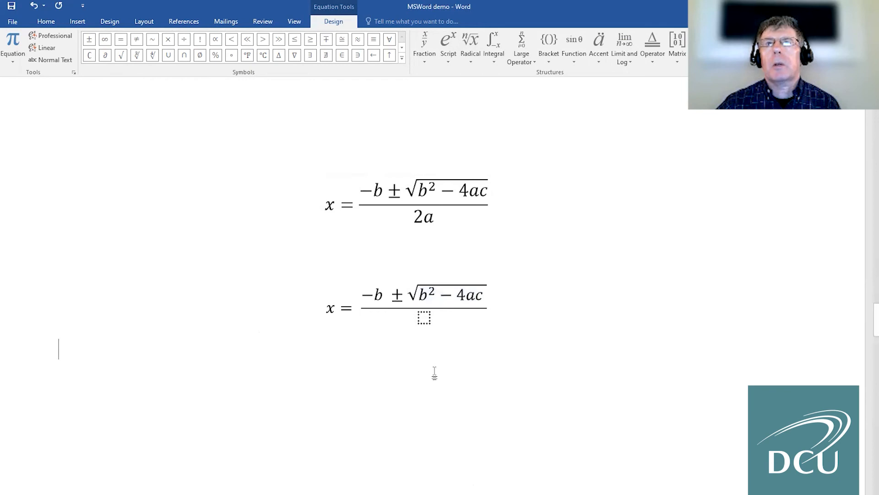
left_click(399, 315)
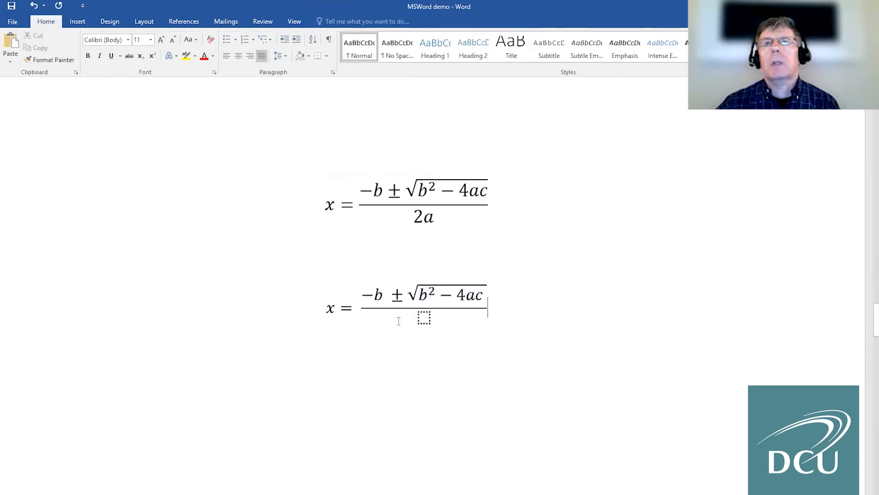
left_click(425, 317)
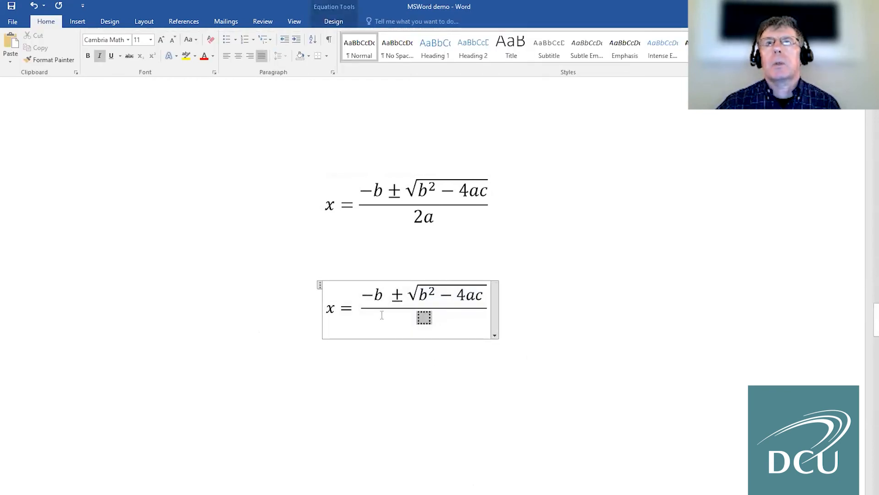
type("2a")
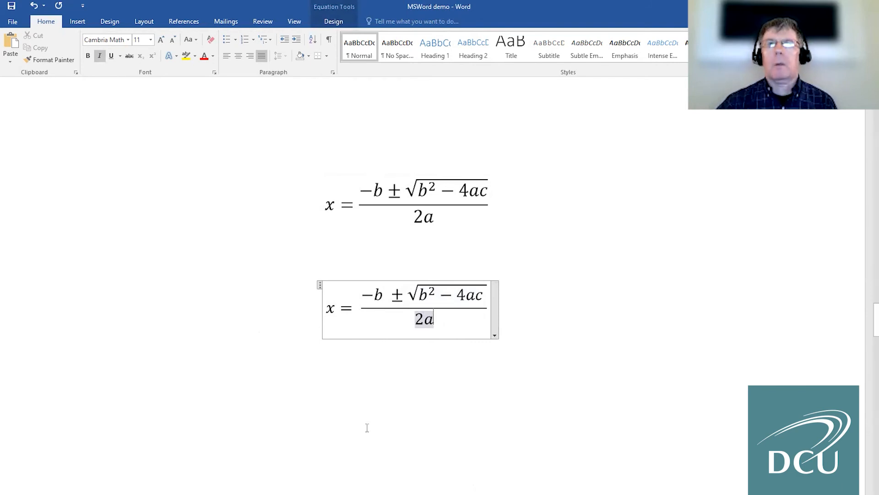
left_click(380, 406)
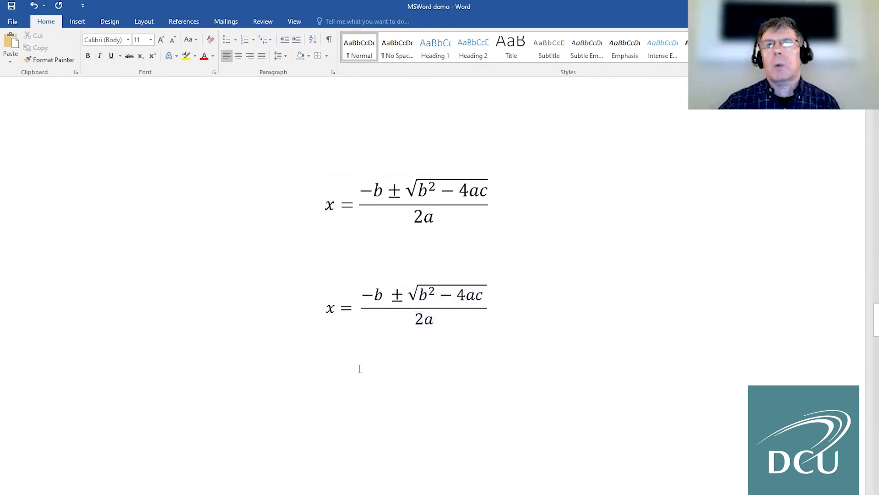
Enter "X =" as plain text below the second formula and add the ready-made quadratic formula radical as an equation after it
scroll(380, 399, "down", 2)
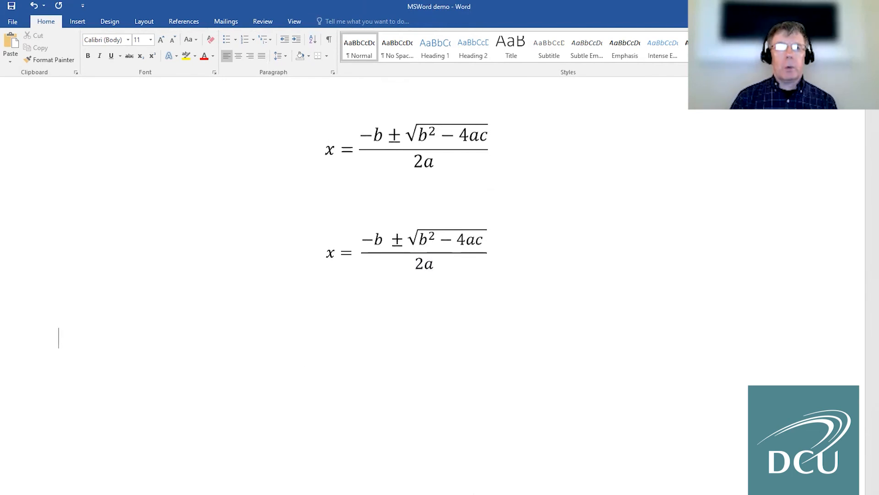
type("x")
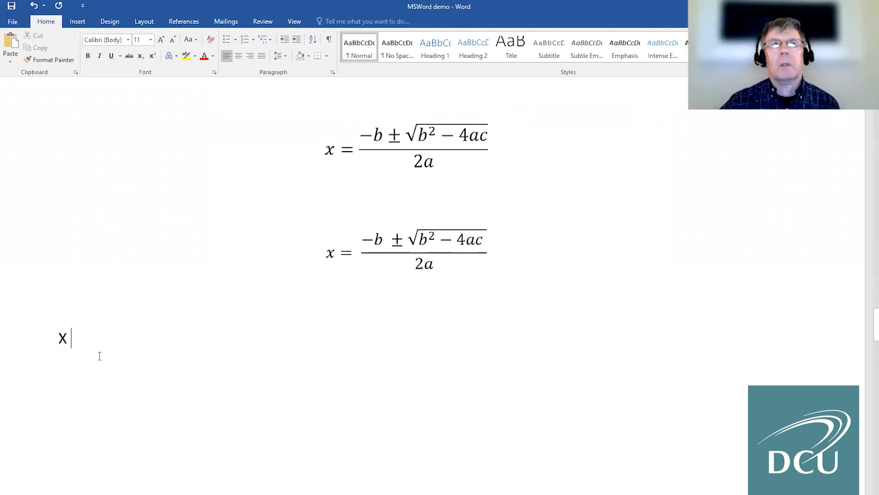
type("=")
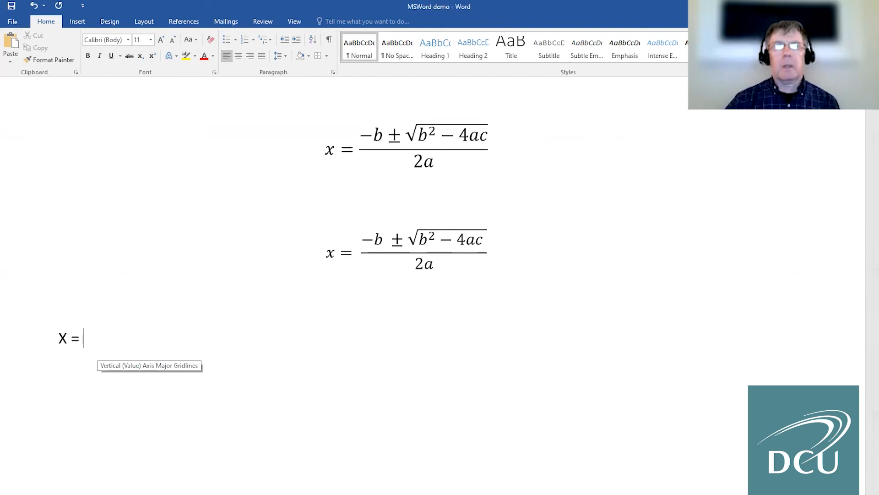
left_click(77, 24)
left_click(754, 42)
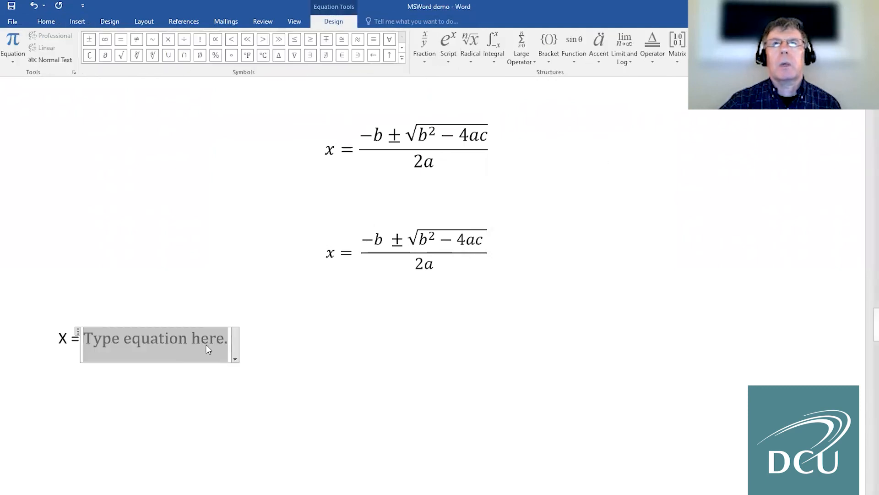
left_click(472, 62)
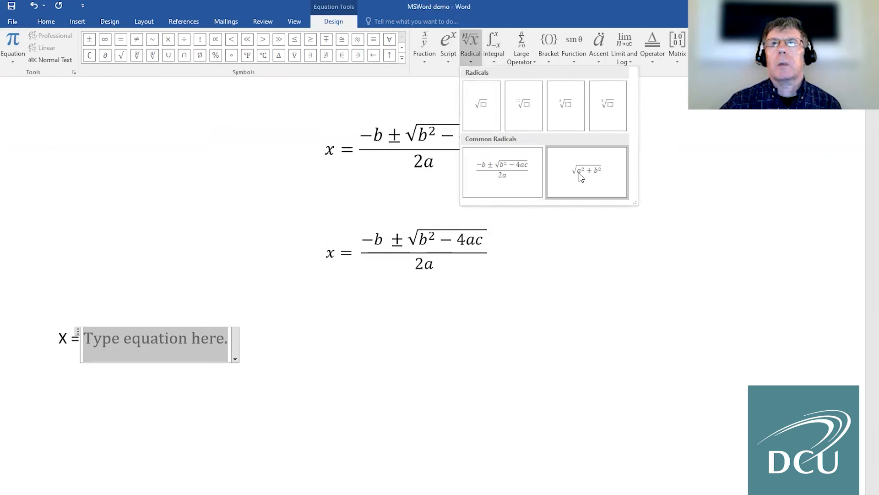
left_click(520, 170)
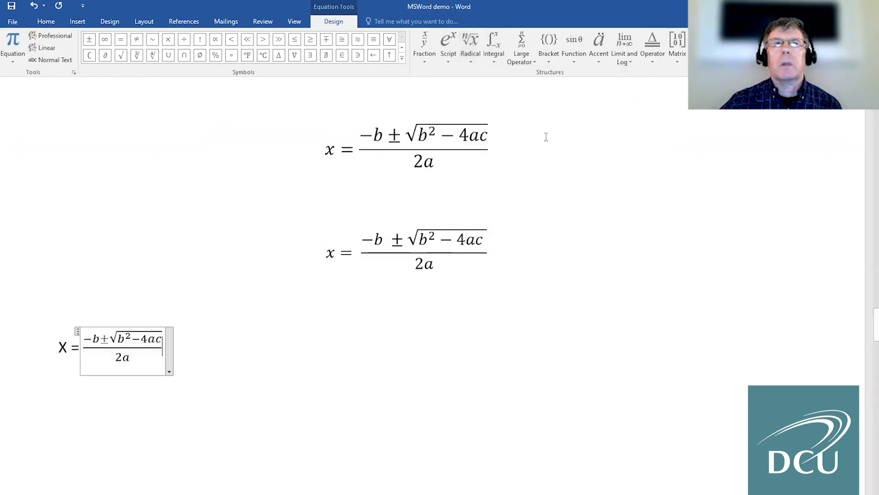
Centre the line that combines the plain-text "X =" with the ready-made quadratic formula
left_click(360, 361)
left_click(157, 213)
left_click(291, 387)
left_click(156, 361)
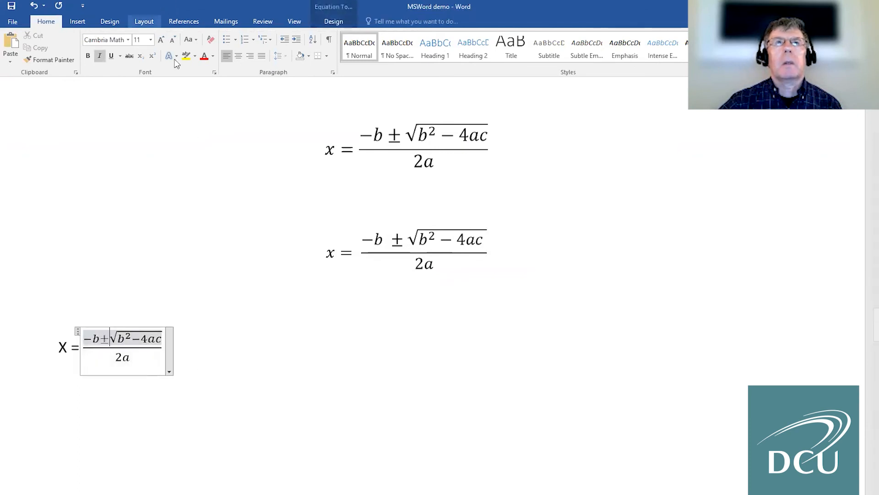
left_click(242, 57)
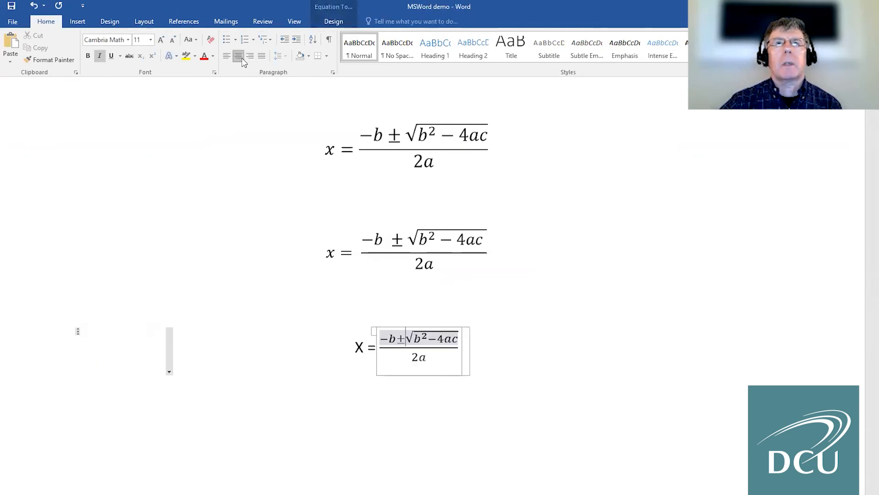
left_click(178, 409)
left_click(346, 405)
left_click(456, 398)
Delete the whole third formula line, including its plain-text "X =", leaving the line empty
left_click_drag(356, 347, 363, 348)
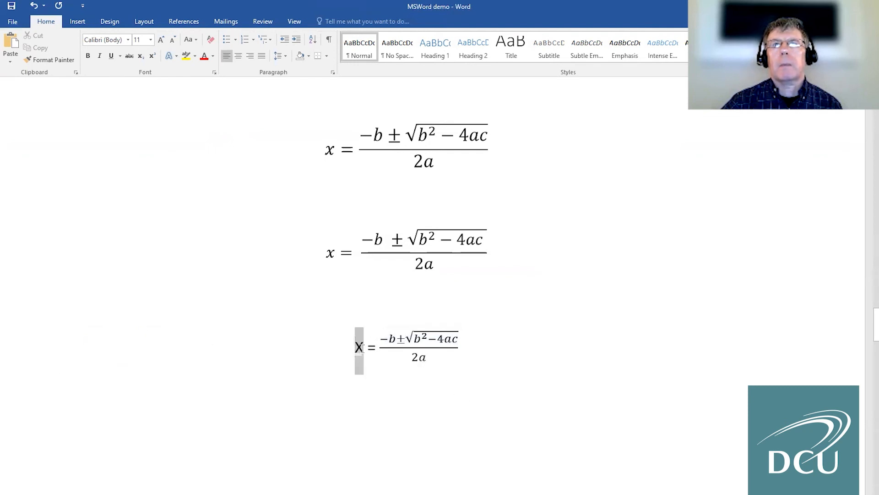
left_click(500, 344)
left_click(527, 343)
key("Home")
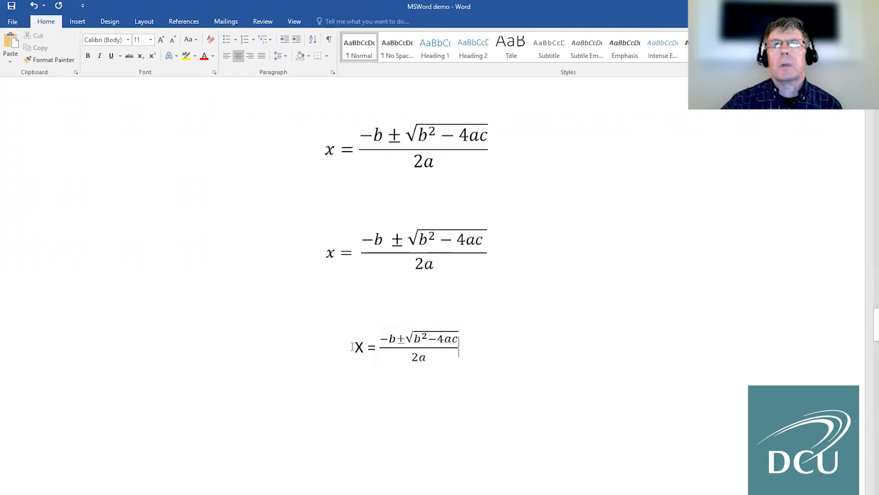
left_click_drag(358, 349, 458, 351)
left_click(560, 364)
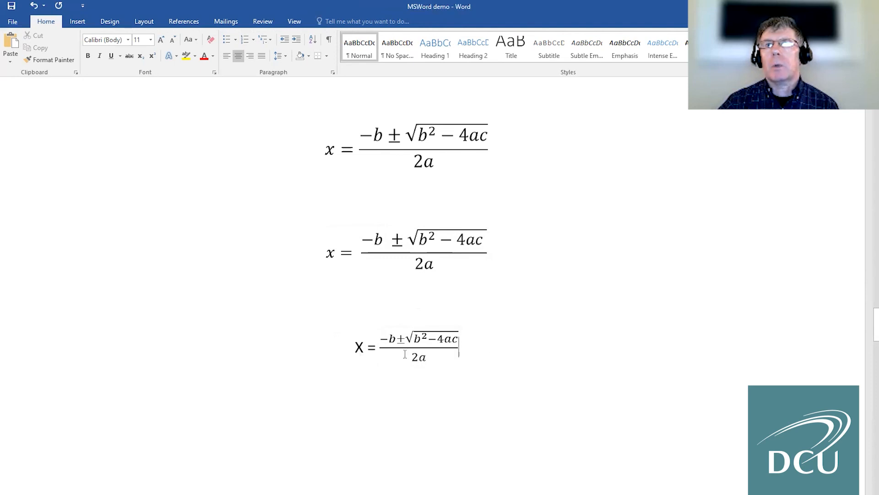
left_click_drag(475, 359, 352, 345)
key("Delete")
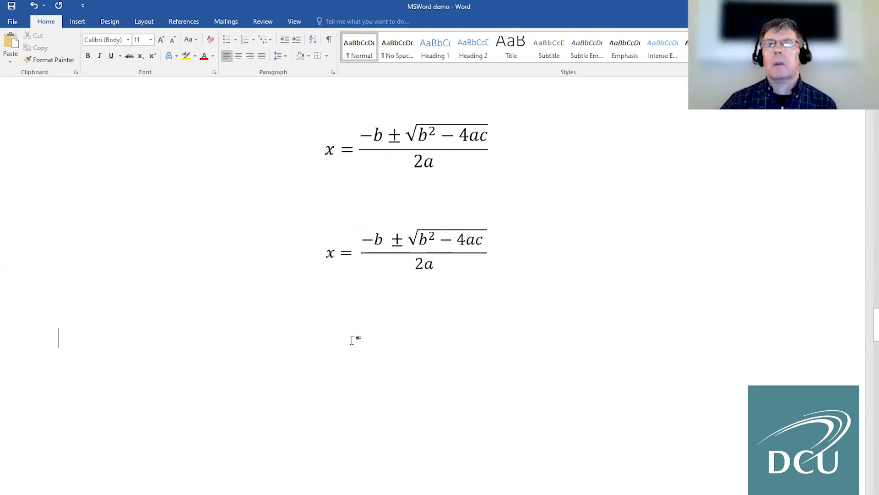
Strike through item 8, "Use Equation Editor in MS Word", in the numbered task list on the first page
scroll(352, 340, "up", 5)
scroll(495, 362, "down", 2)
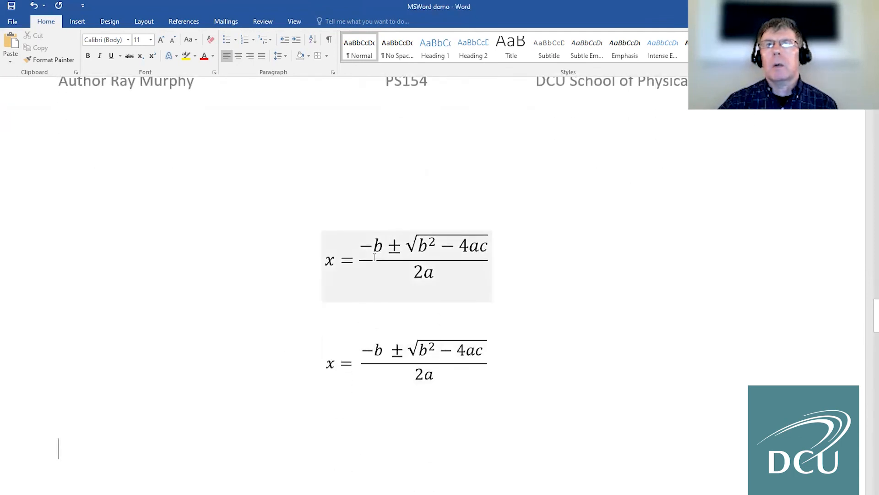
scroll(280, 322, "up", 1)
scroll(280, 327, "up", 20)
scroll(296, 303, "up", 15)
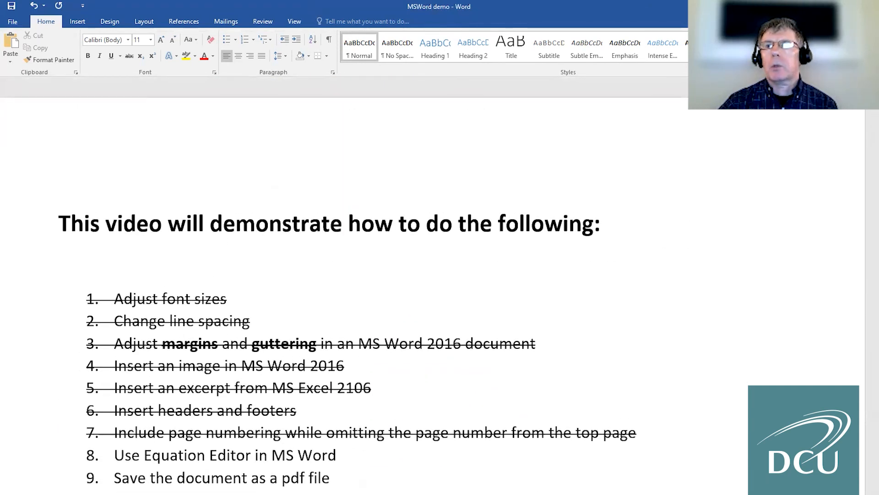
scroll(357, 435, "down", 2)
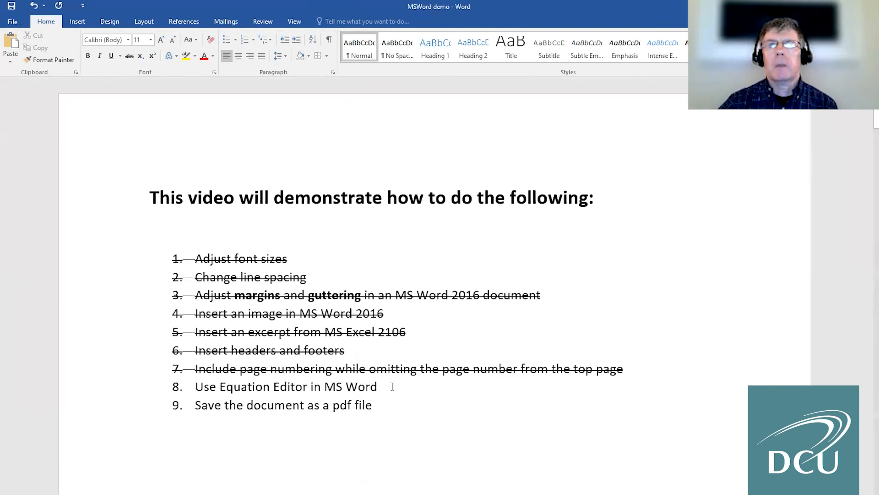
left_click_drag(393, 386, 196, 386)
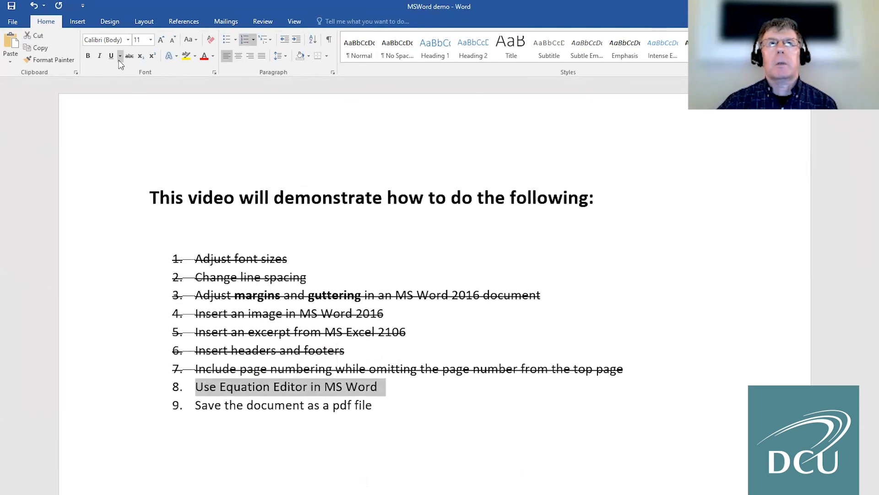
left_click(129, 56)
left_click(492, 325)
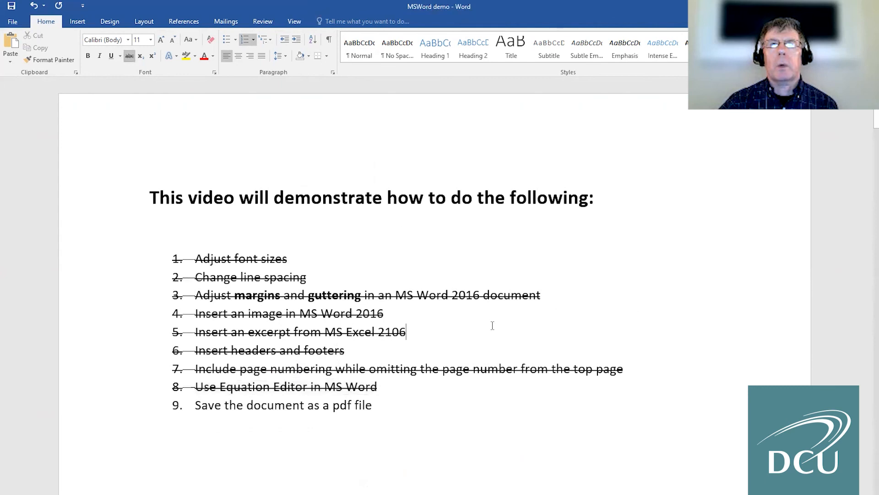
Save the document as a PDF named MSWord demo in the demo folder, with standard optimization and opening the file after publishing
scroll(458, 312, "down", 3)
left_click(425, 296)
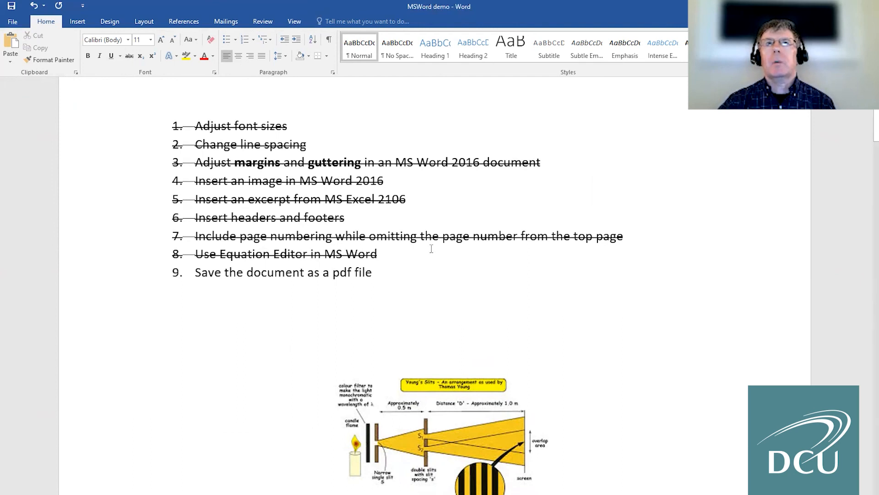
scroll(234, 174, "up", 2)
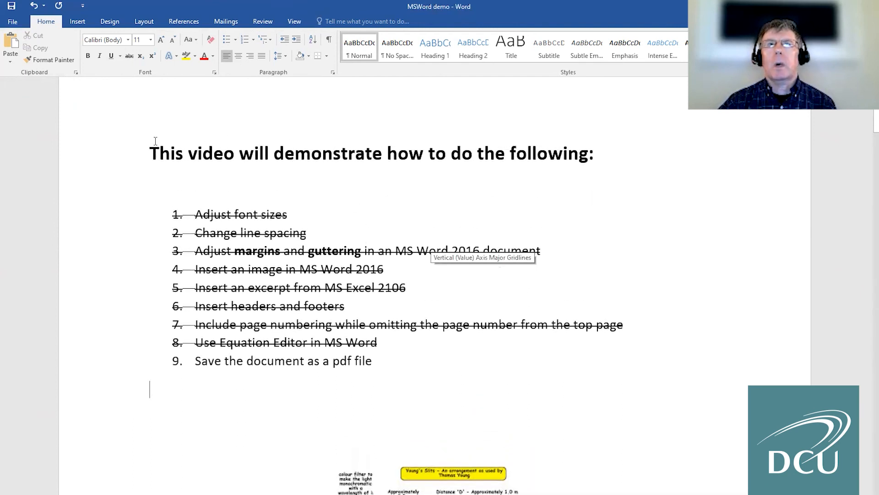
left_click(13, 21)
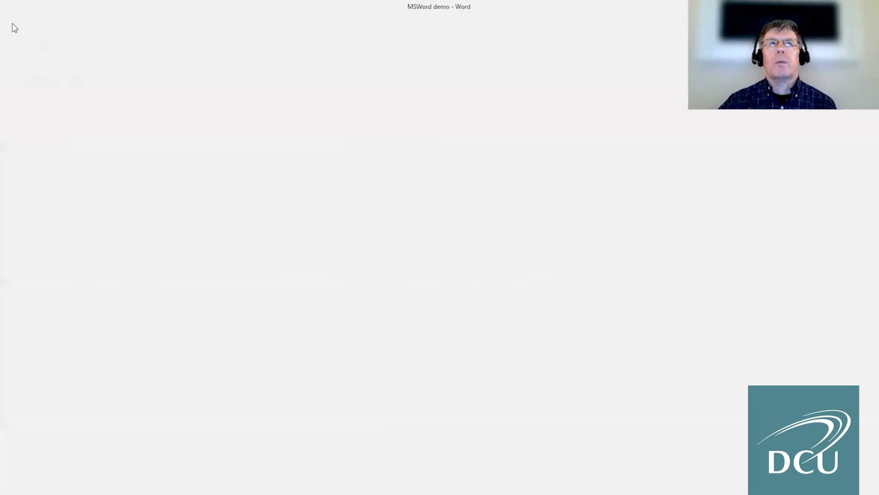
left_click(24, 128)
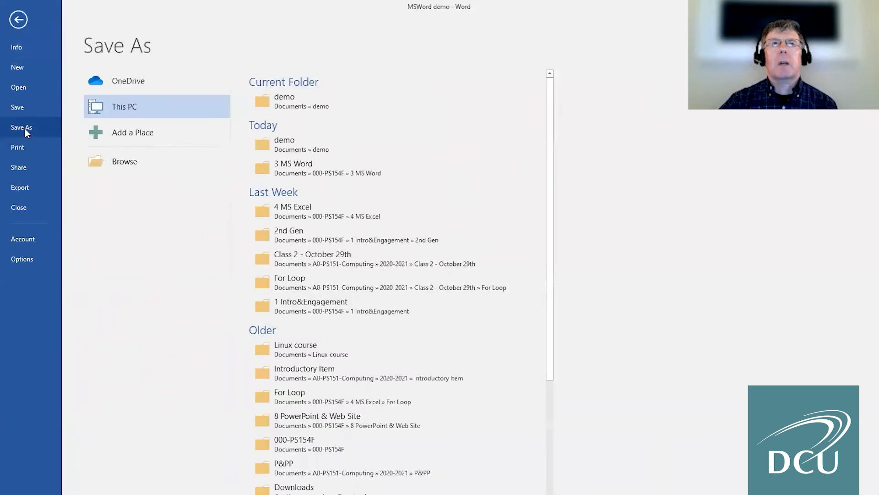
left_click(282, 103)
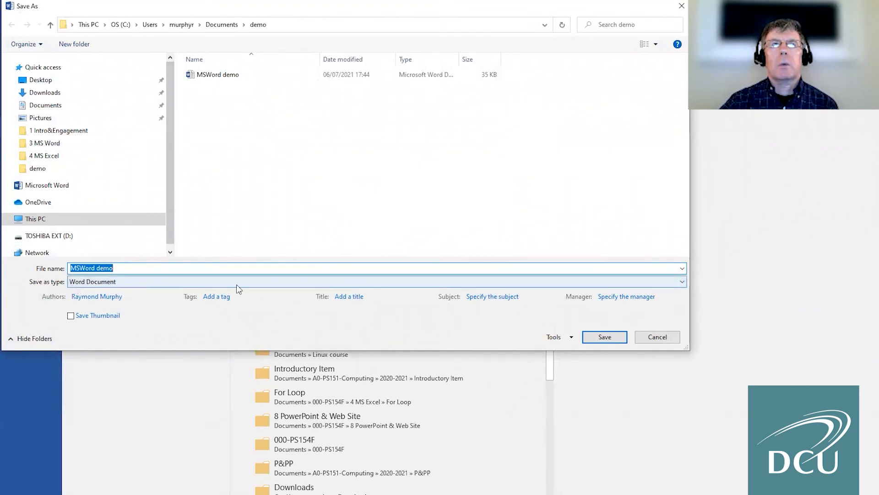
left_click(678, 283)
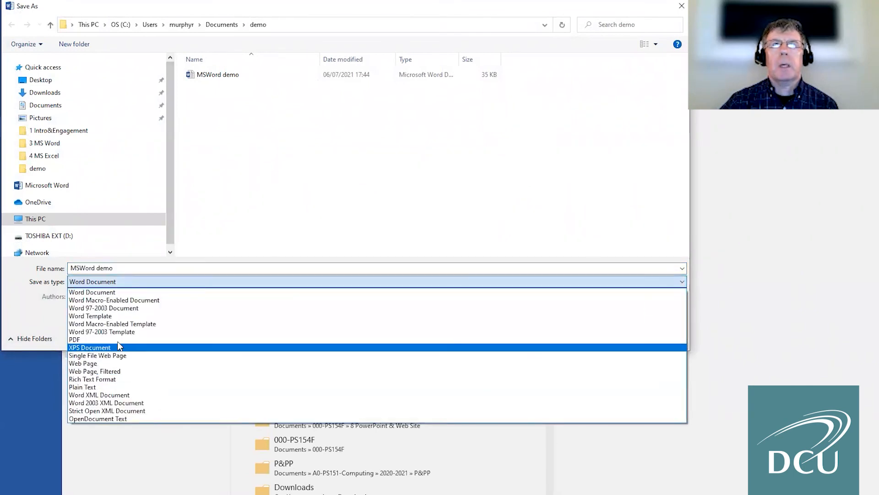
left_click(98, 341)
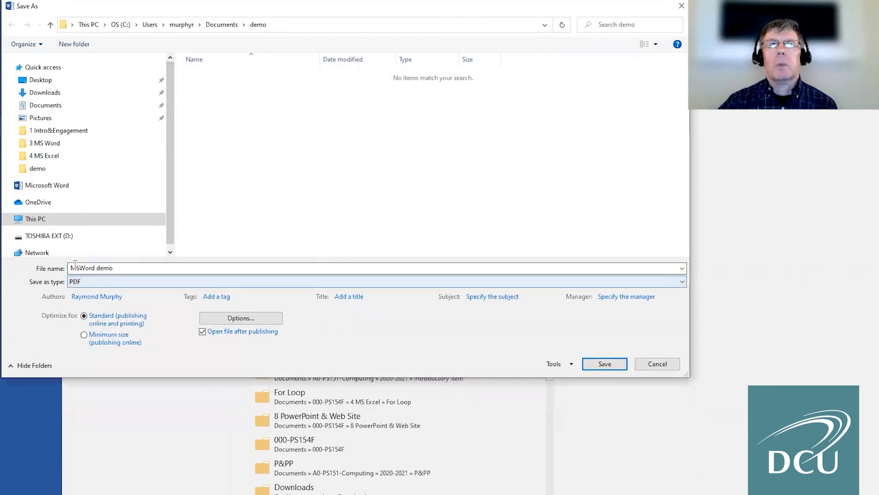
left_click(609, 365)
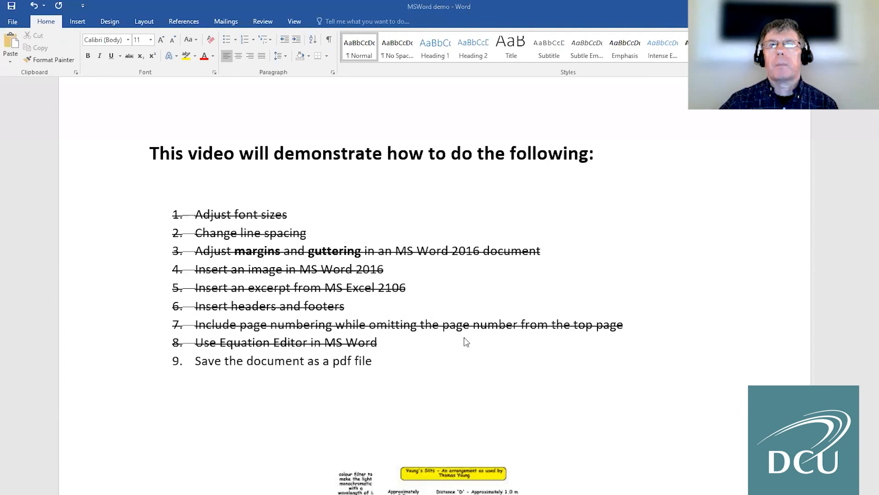
Move the PDF viewer window showing MSWord demo.pdf into view over the Word document
left_click(451, 348)
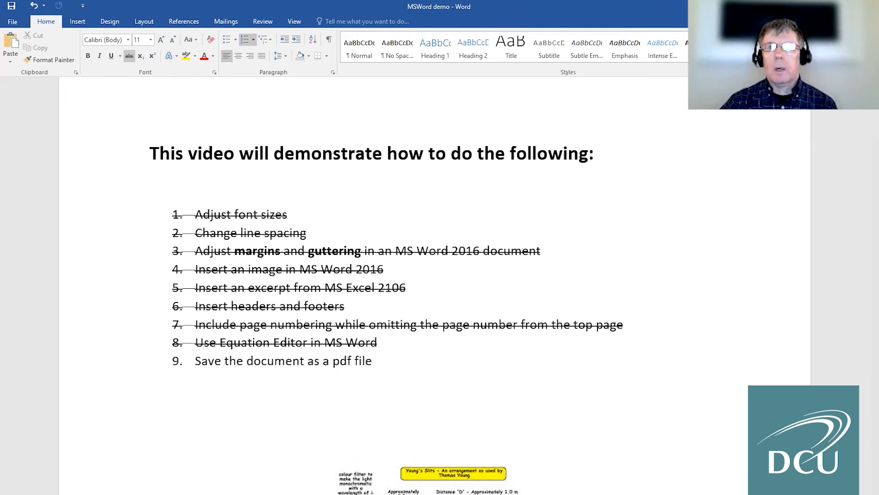
left_click_drag(653, 298, 481, 205)
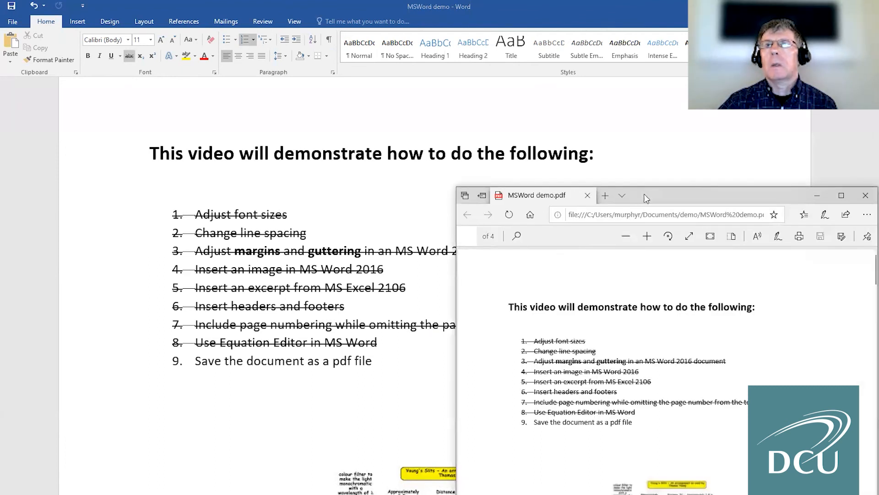